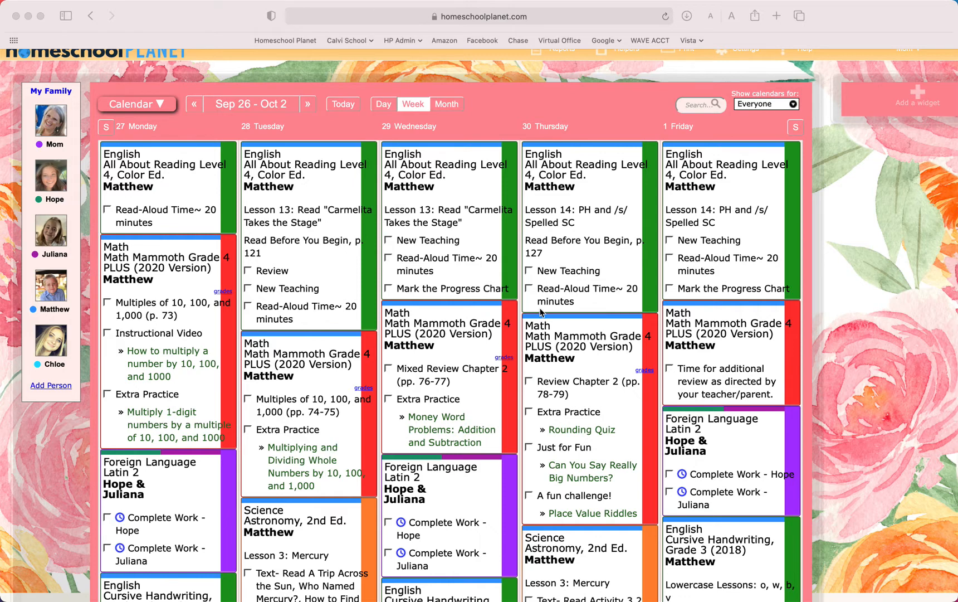
- Go back two weeks in the family calendar to show Sep 12 - Sep 18
scroll(541, 315, "up", 1)
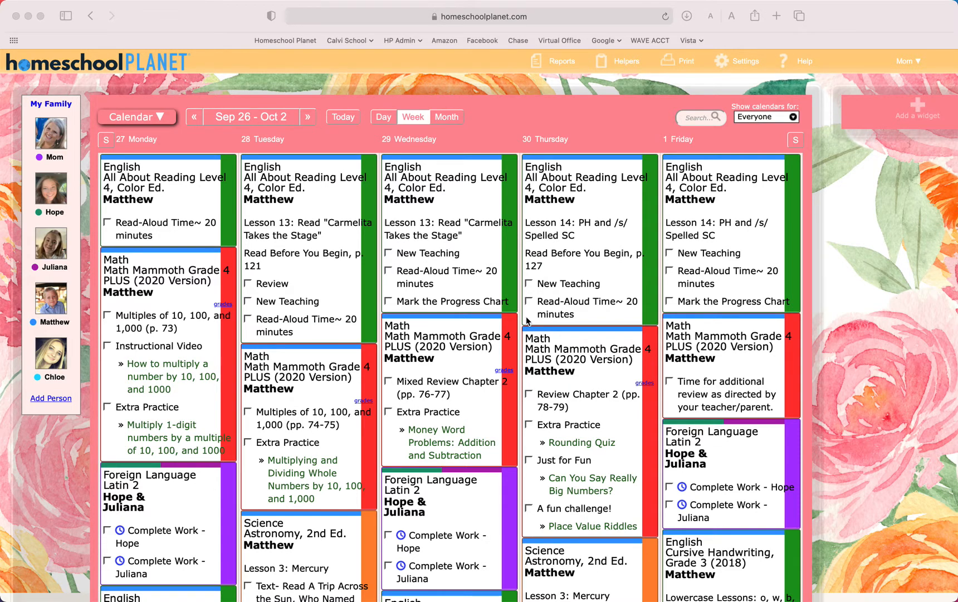
left_click(192, 121)
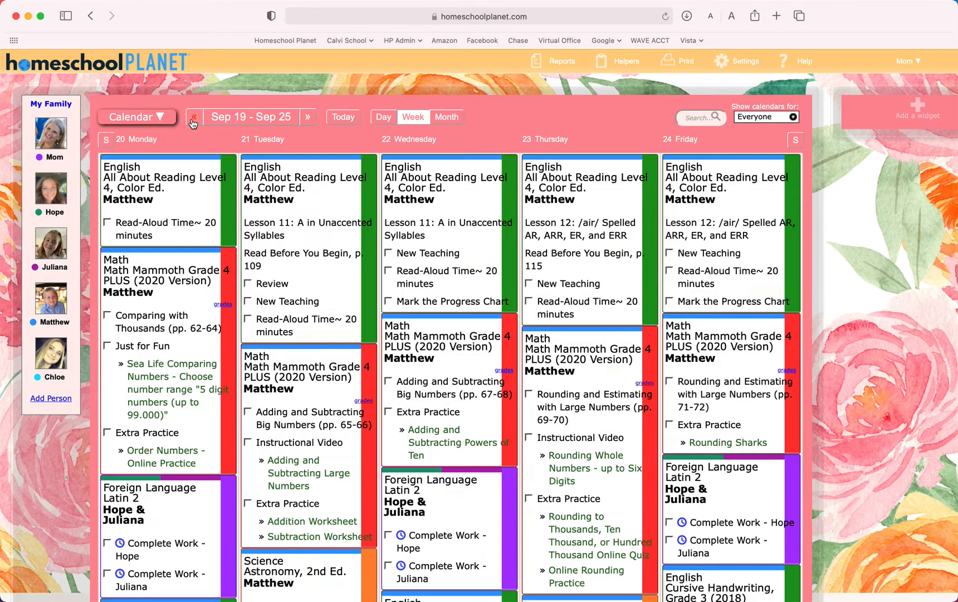
left_click(192, 121)
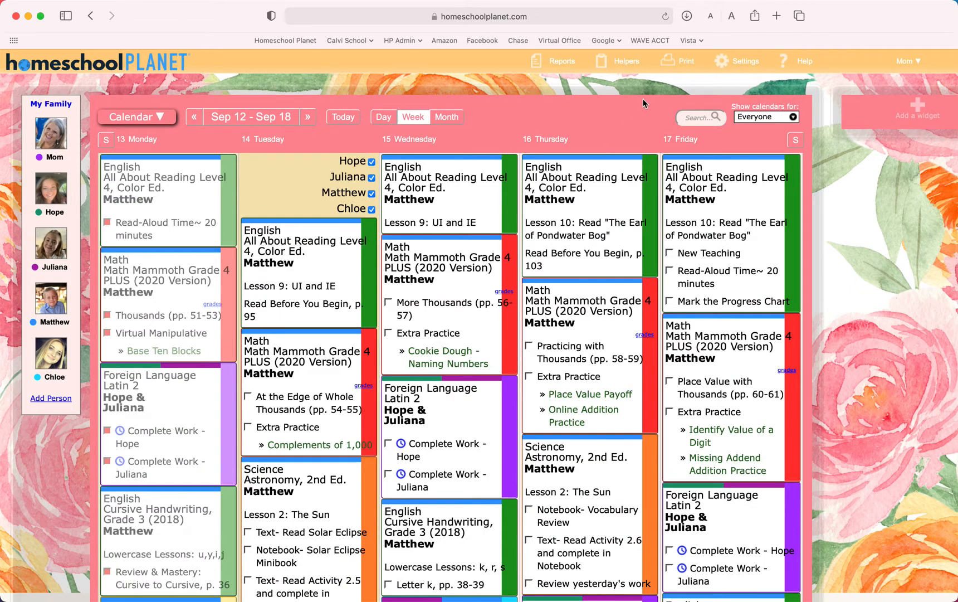
- In the general helper settings, set the daily automatic launch of the Rescheduling and Grading helpers to Yes and save the change
mouse_move(744, 65)
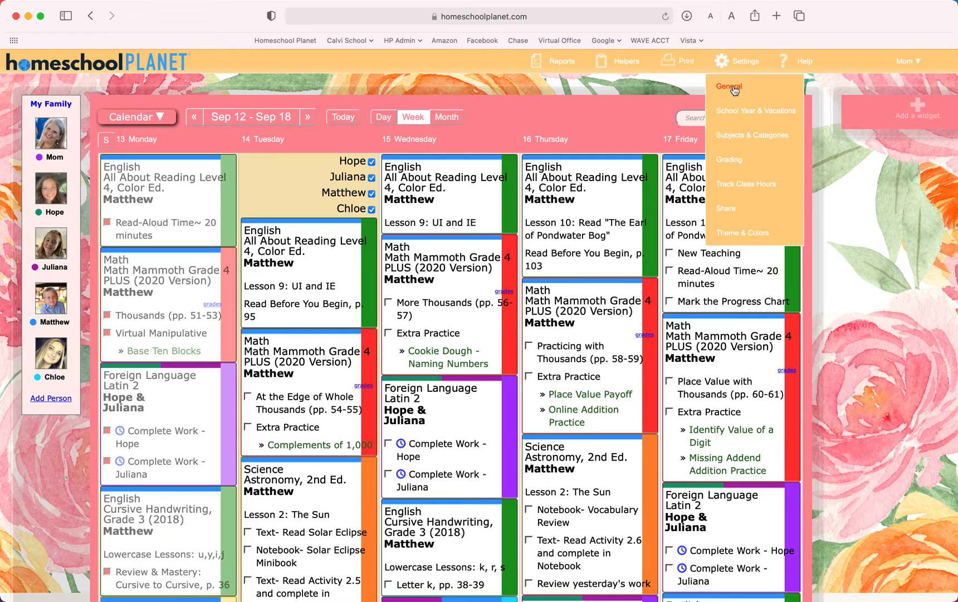
left_click(734, 89)
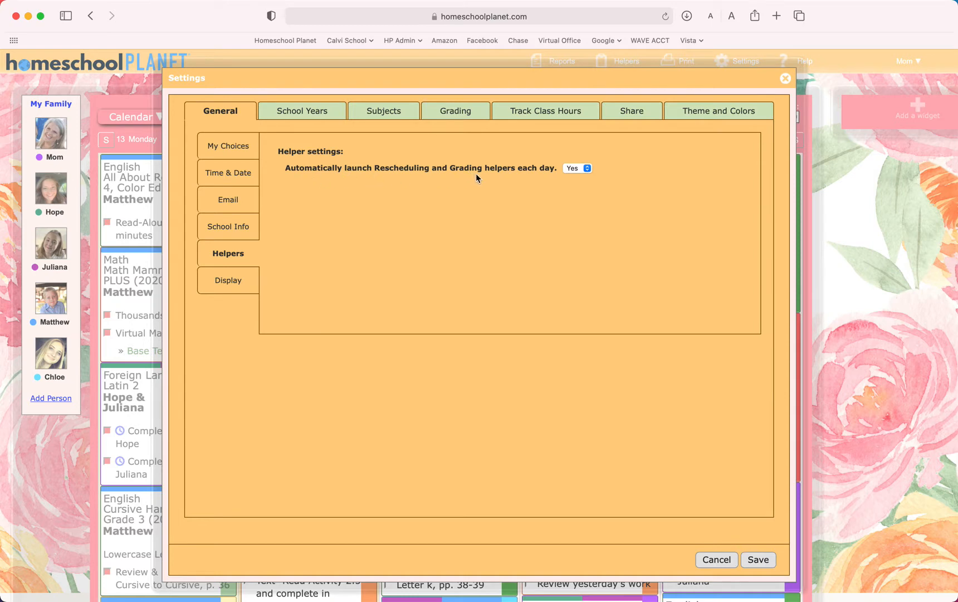
left_click(582, 168)
left_click(577, 168)
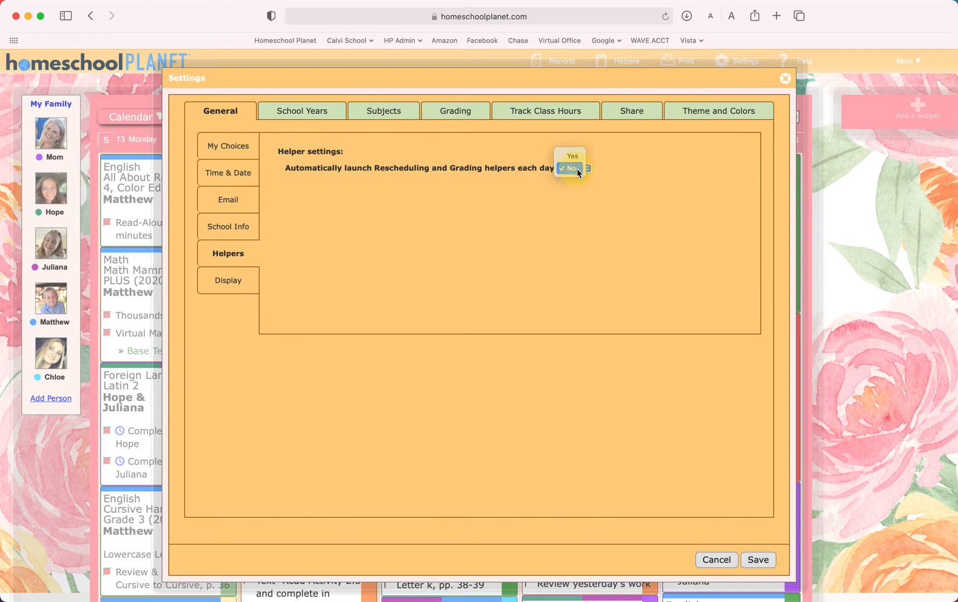
left_click(576, 156)
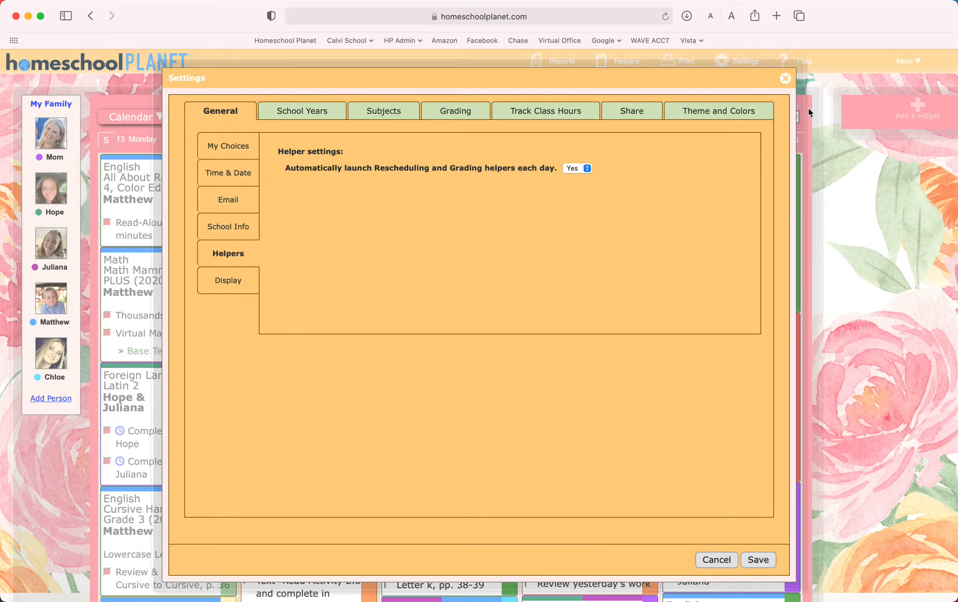
left_click(786, 79)
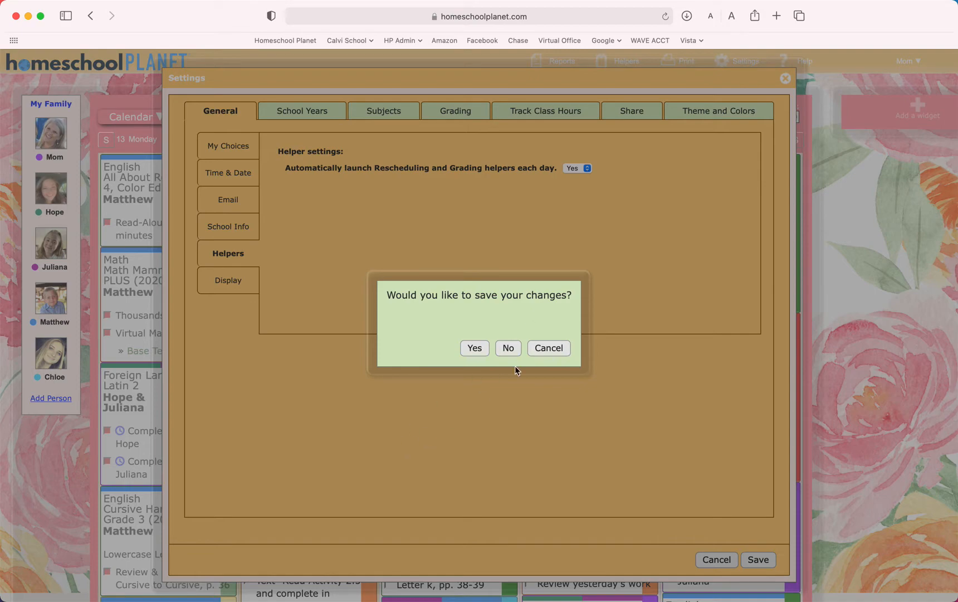
left_click(480, 349)
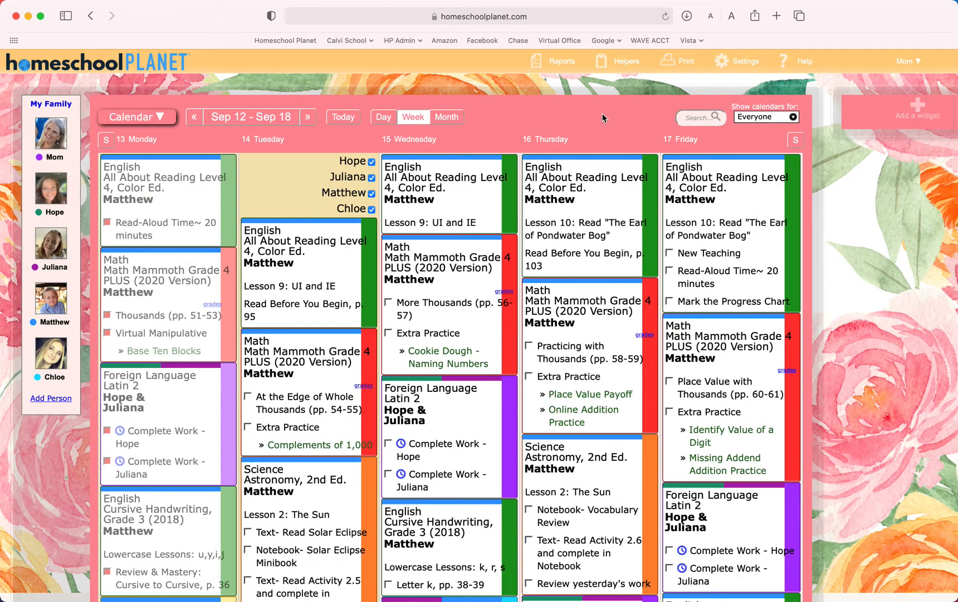
- Use the Rescheduling Helper to try making Monday, September 20, 2021 a day off in the 2021 - 2022 school year
mouse_move(618, 64)
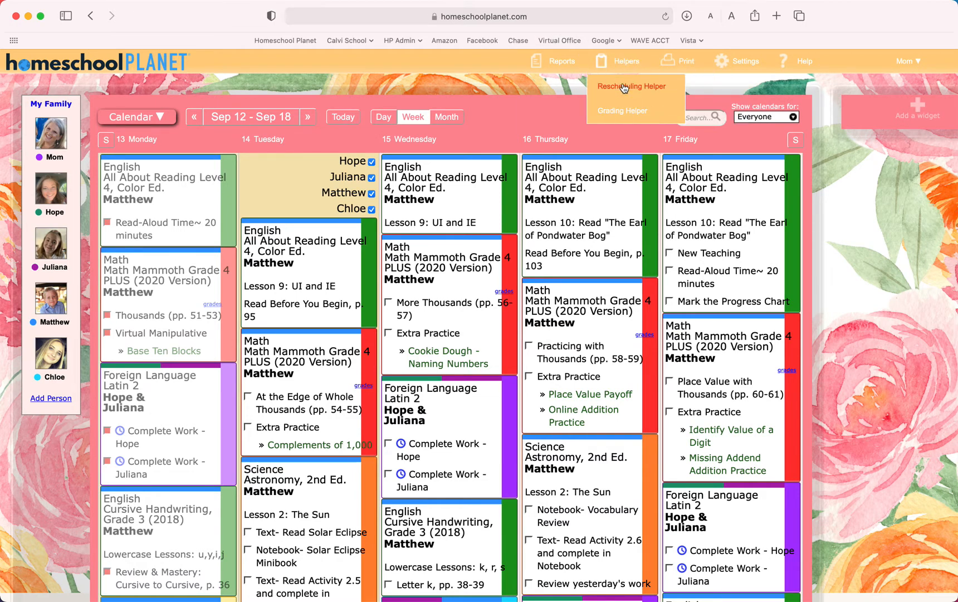
left_click(624, 87)
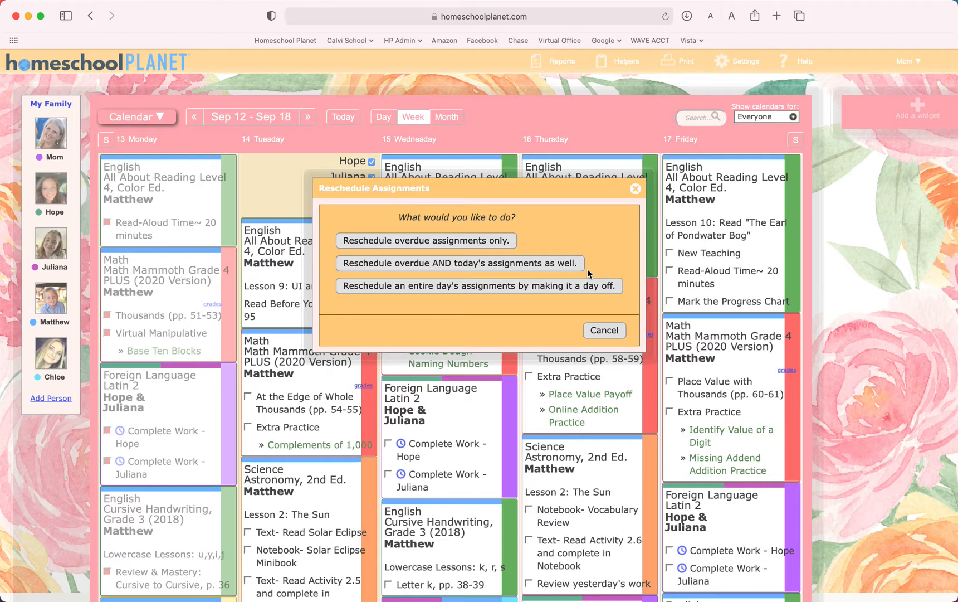
scroll(557, 284, "right", 1)
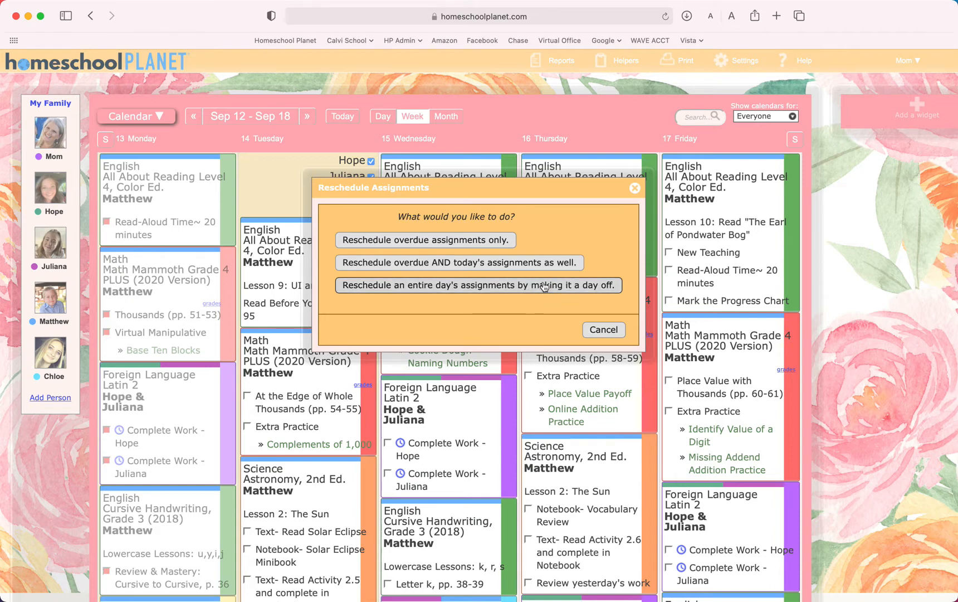
left_click(501, 286)
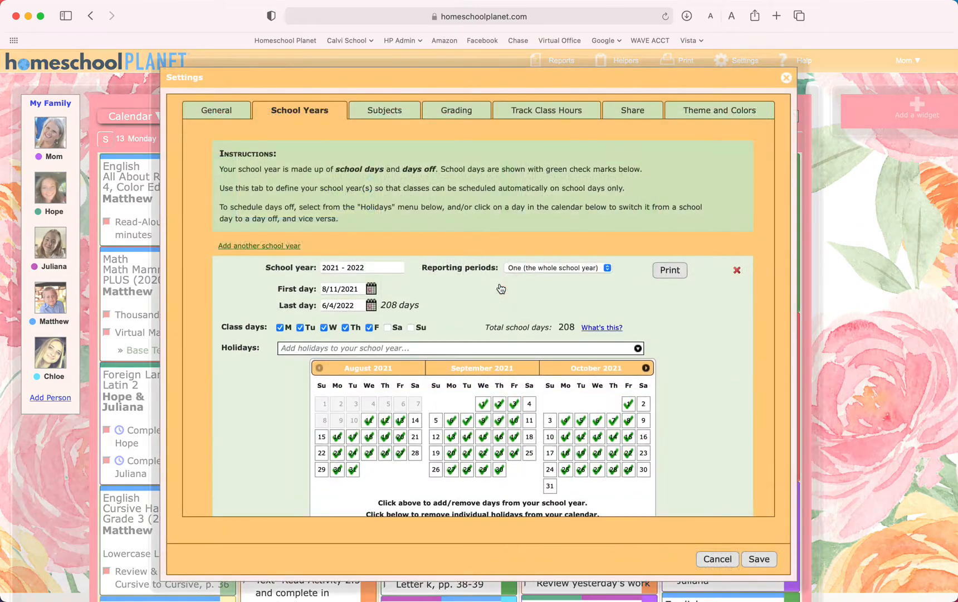
scroll(501, 288, "down", 3)
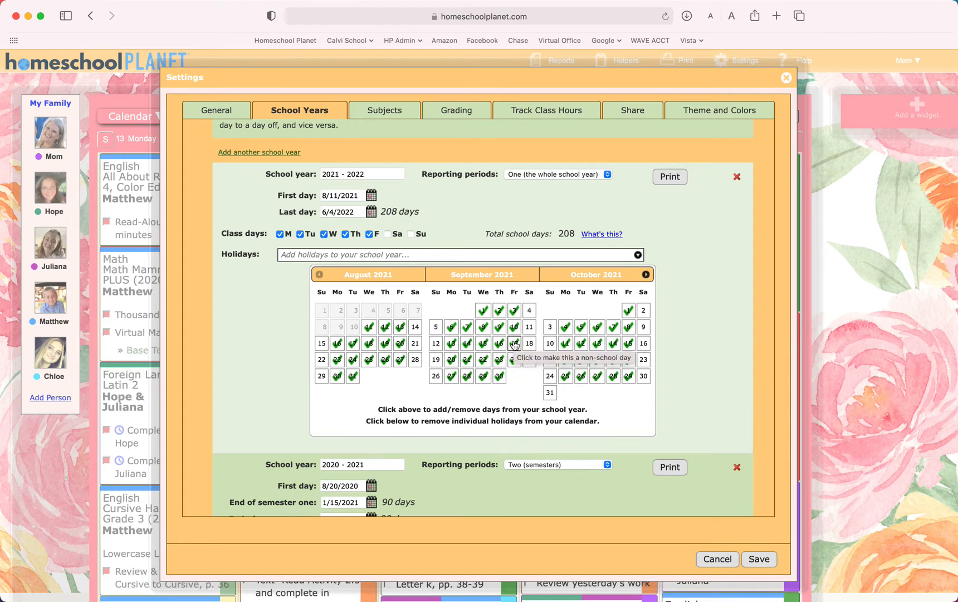
left_click(451, 359)
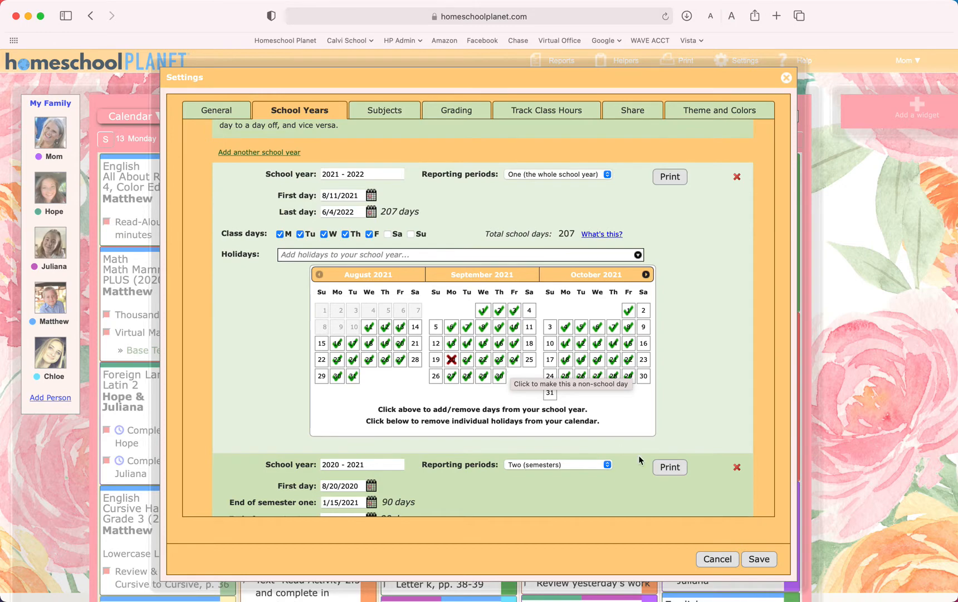
left_click(752, 559)
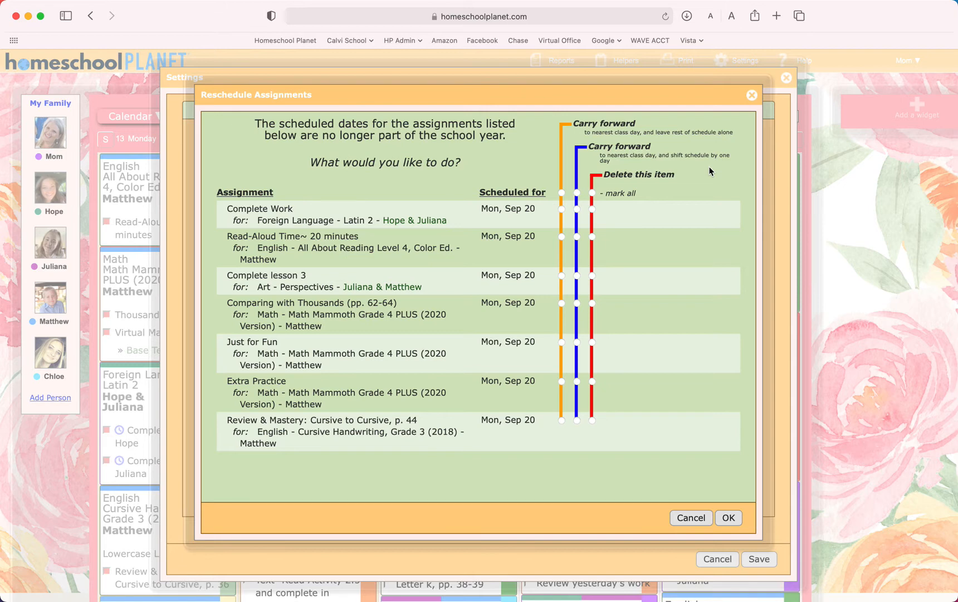
- Cancel rescheduling the September 20 assignments and close the school year settings without saving
scroll(711, 171, "down", 2)
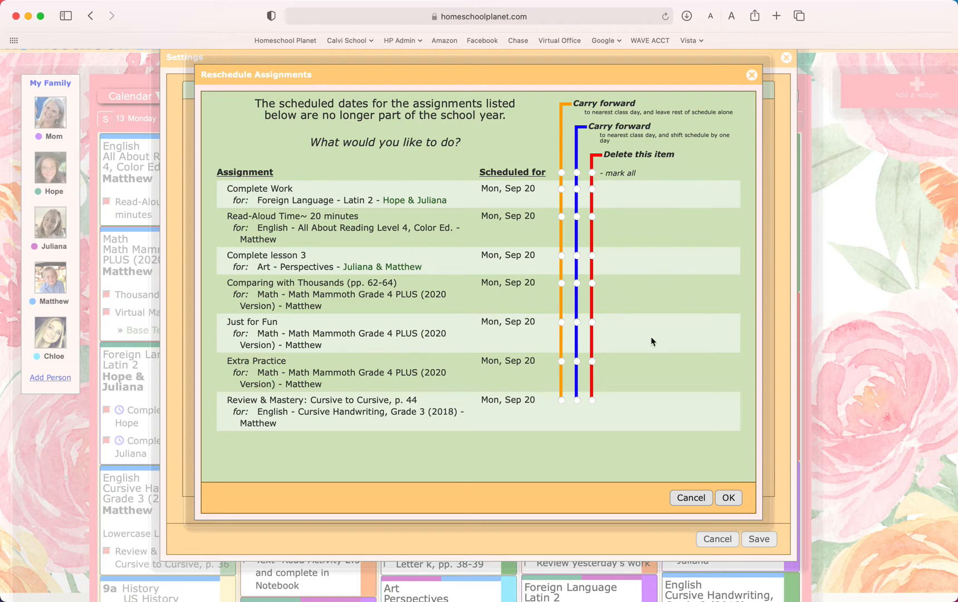
left_click(691, 498)
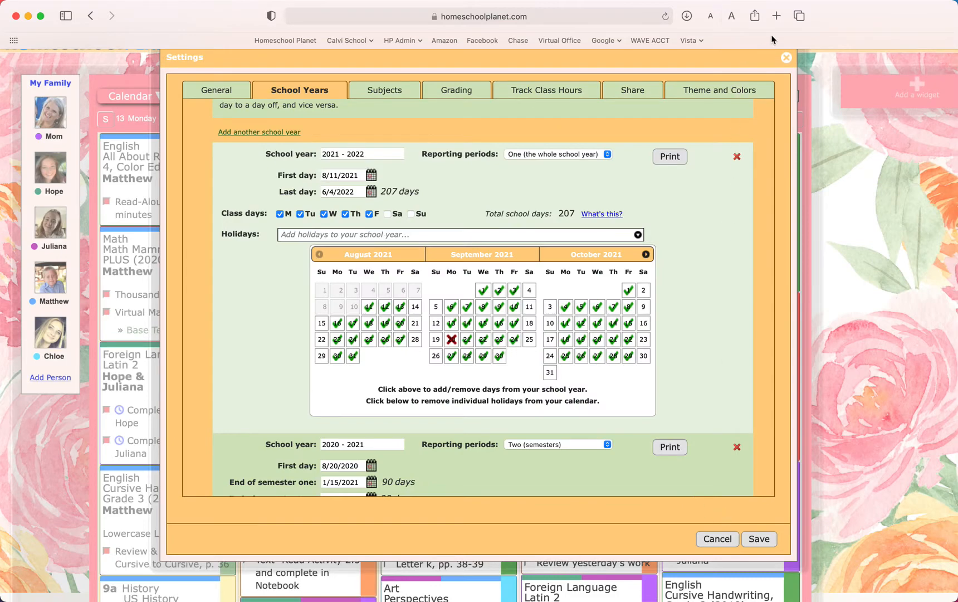
left_click(786, 57)
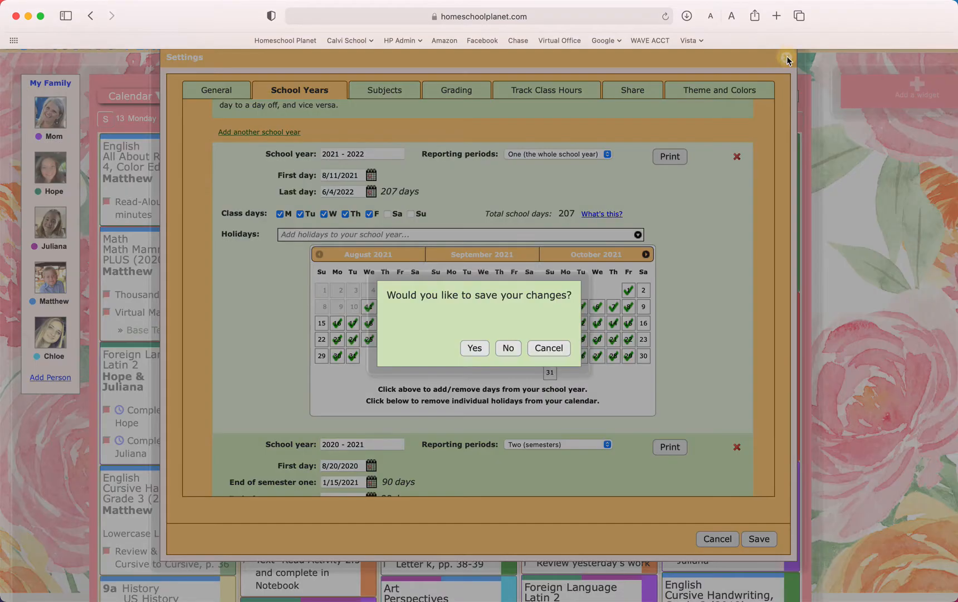
left_click(508, 348)
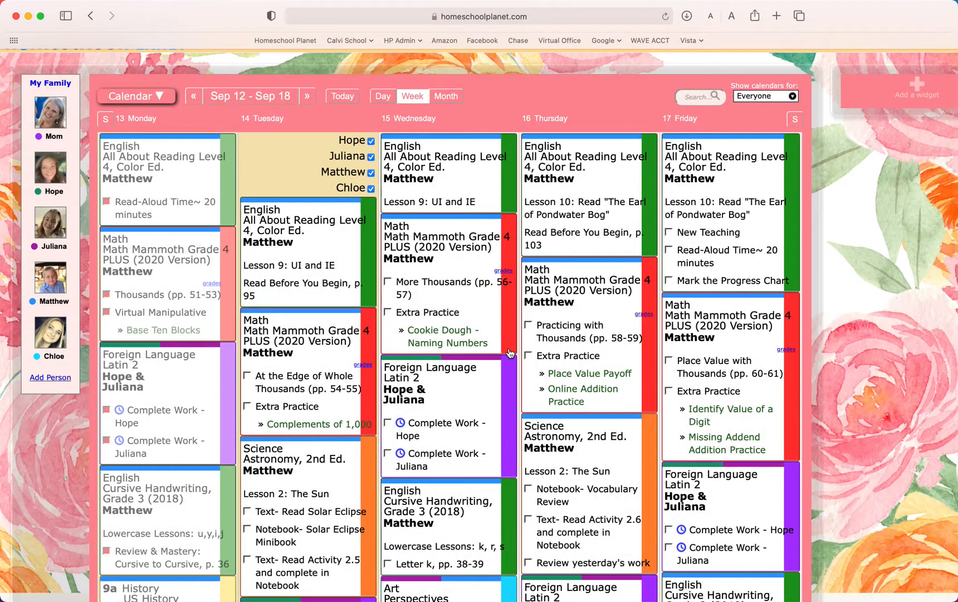
- Start the Rescheduling Helper for overdue assignments only and look through the listed assignments
scroll(557, 184, "up", 1)
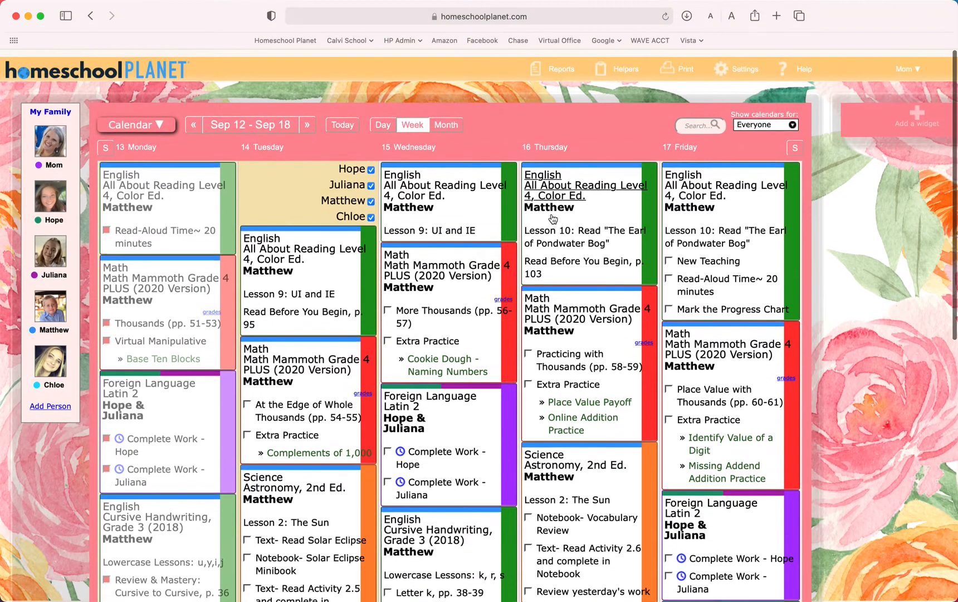
mouse_move(618, 66)
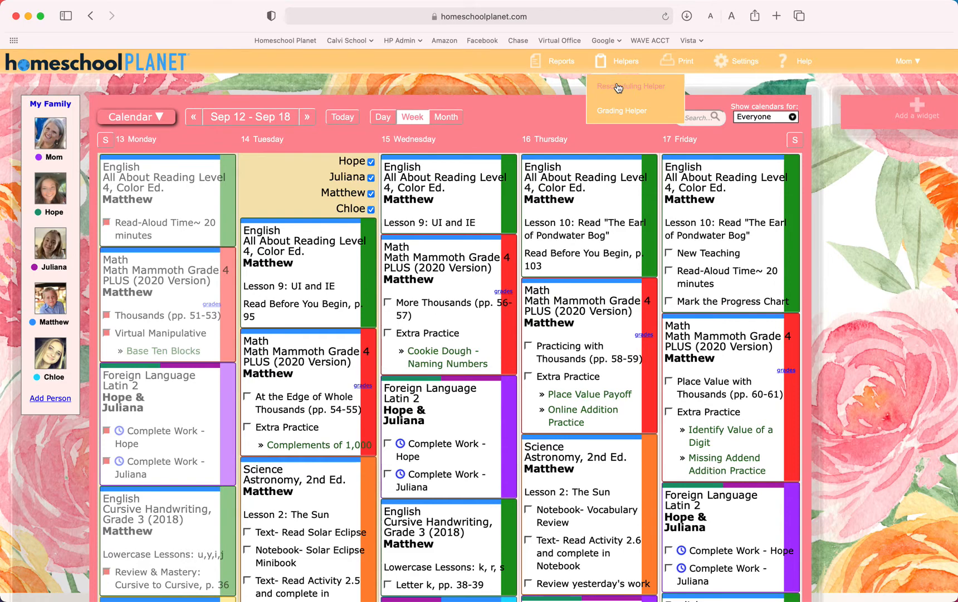
left_click(618, 87)
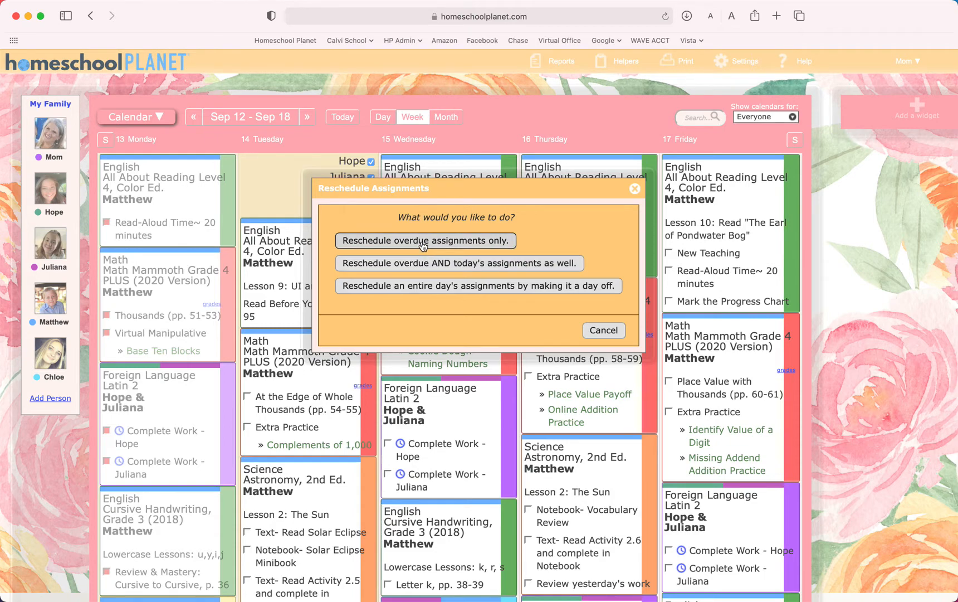
left_click(423, 240)
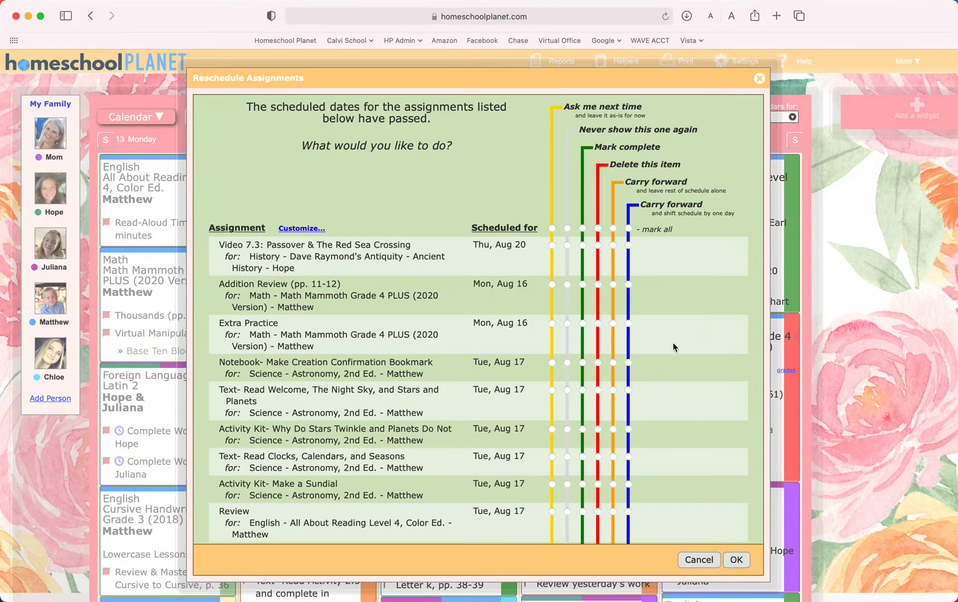
scroll(673, 344, "down", 10)
scroll(673, 346, "down", 20)
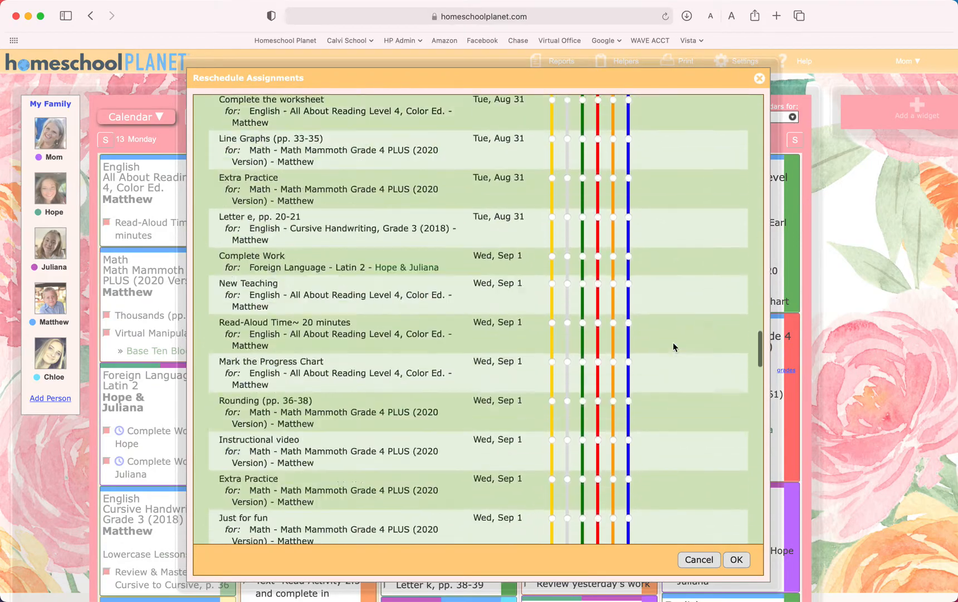
scroll(673, 344, "up", 20)
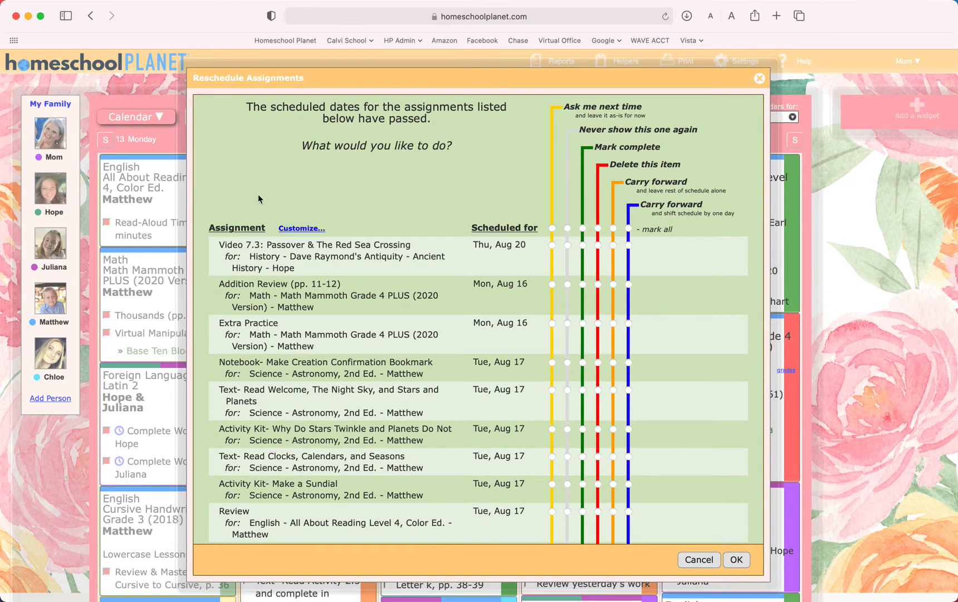
- Customize the overdue assignment list and limit the Student filter to the third family member
left_click(299, 227)
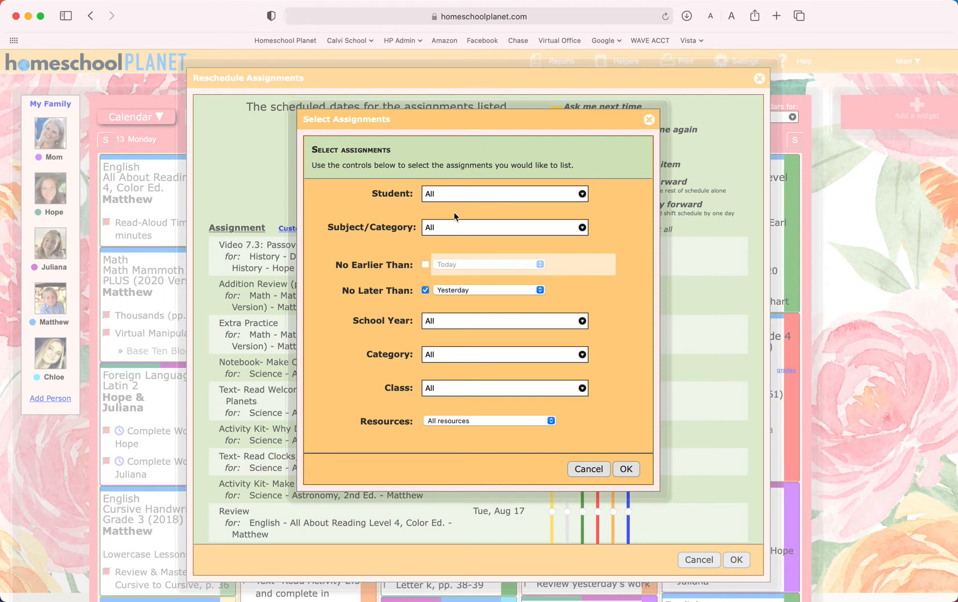
left_click(440, 193)
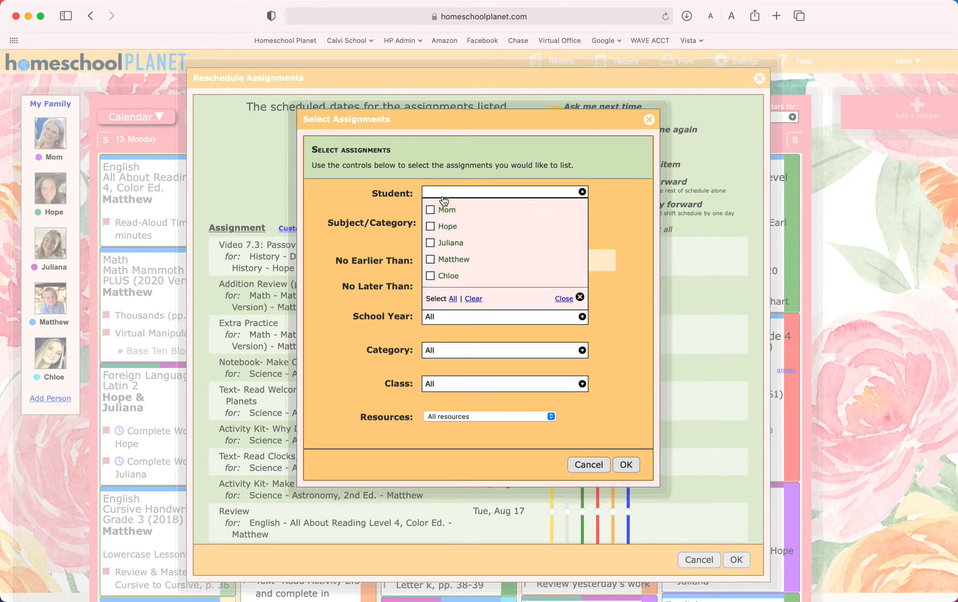
left_click(453, 243)
left_click(621, 222)
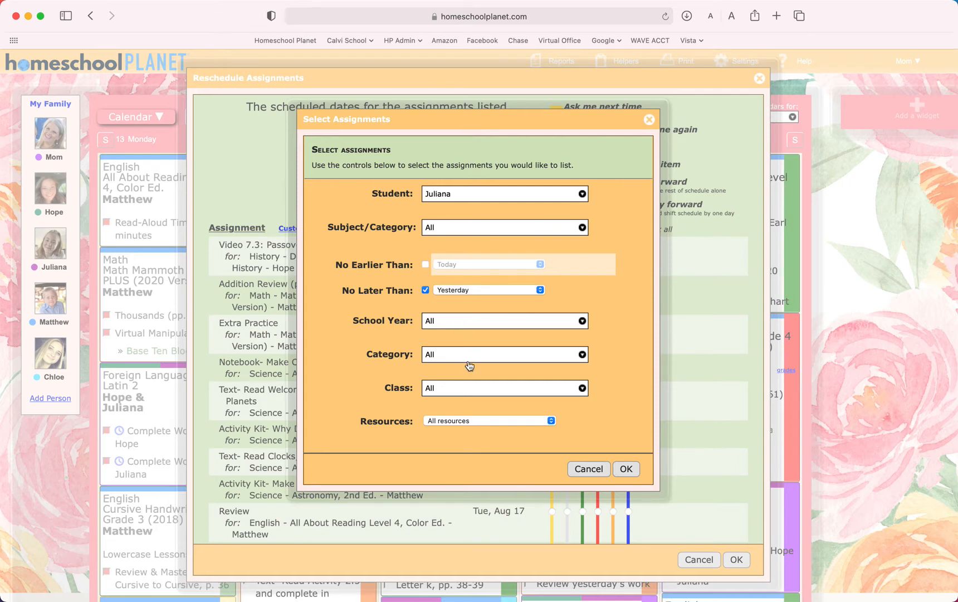
- Select all family members in the Student filter
left_click(460, 198)
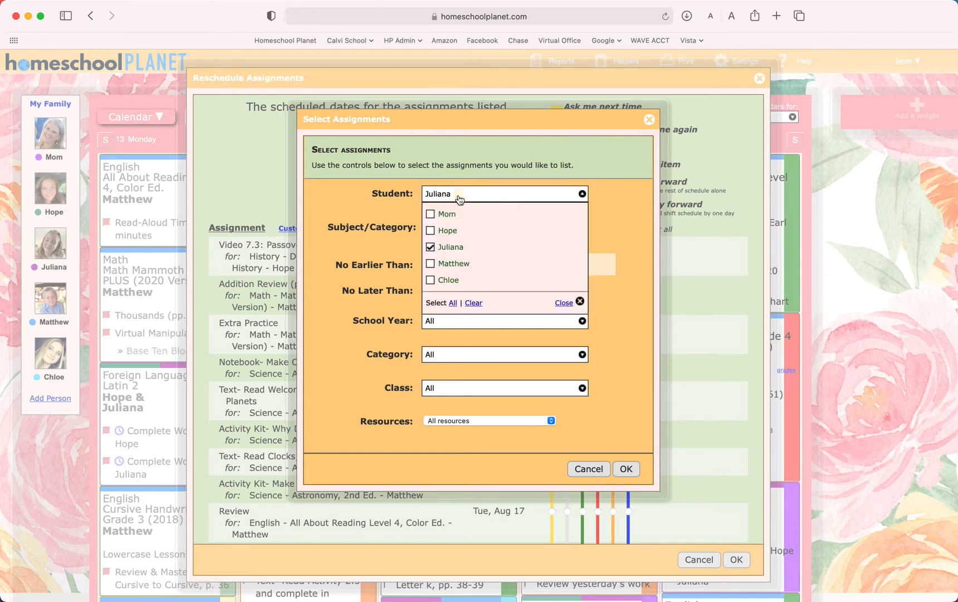
left_click(453, 303)
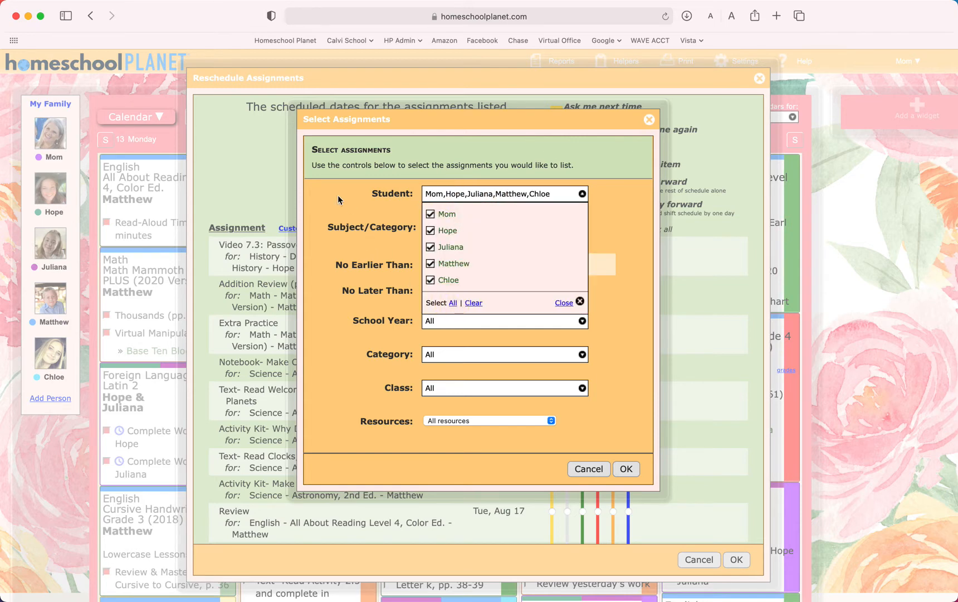
left_click(634, 220)
- Review the Subject/Category choices without selecting any, and enable the No Earlier Than limit with Today
left_click(454, 229)
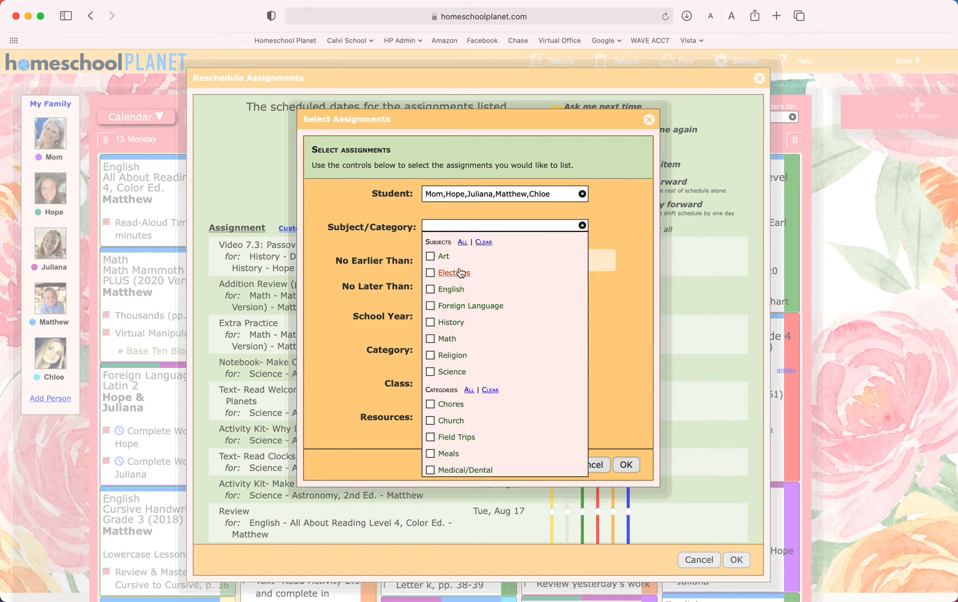
left_click(601, 206)
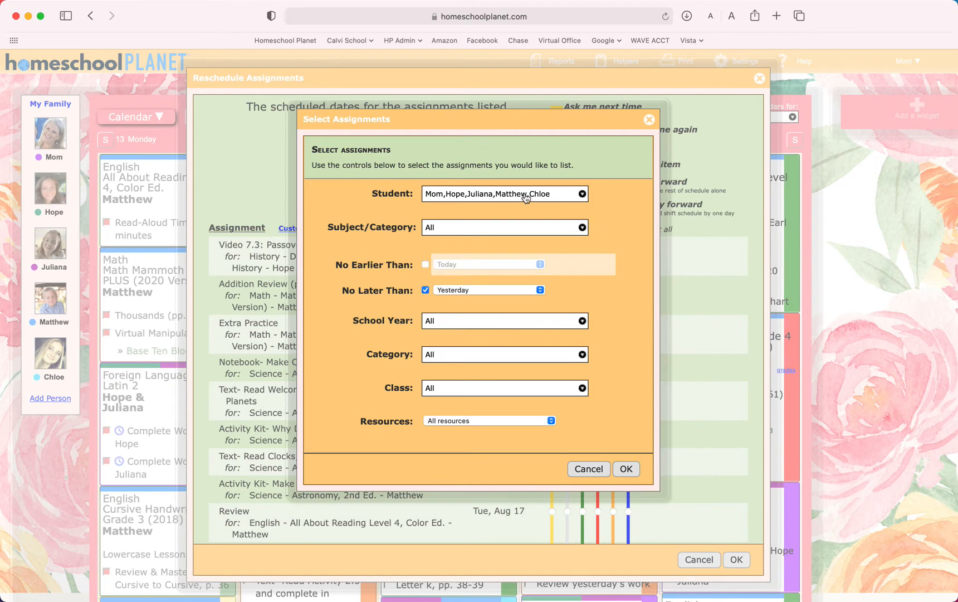
left_click(456, 265)
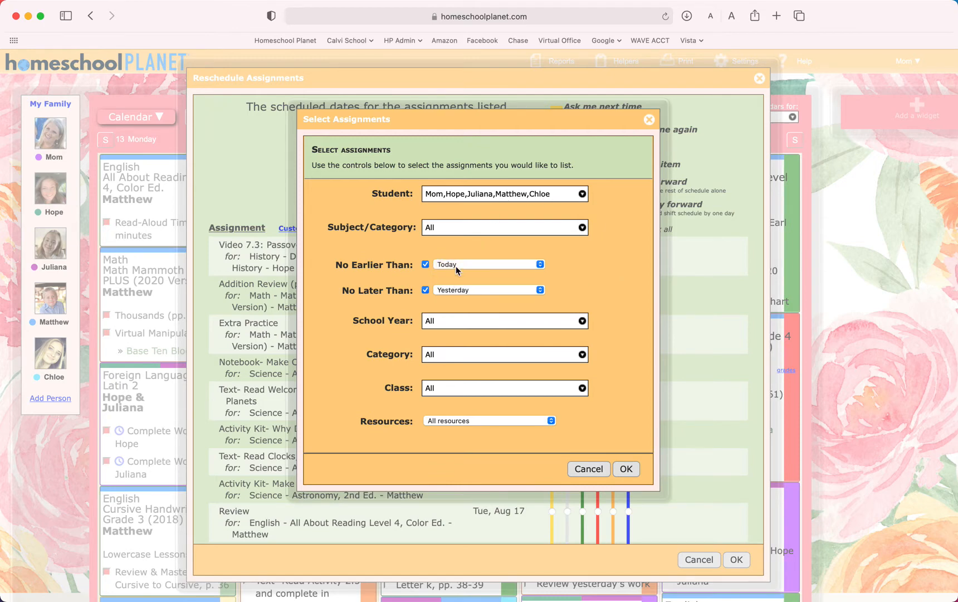
- Limit the Student filter to the third family member only and apply the assignment selection
left_click(460, 195)
left_click(431, 231)
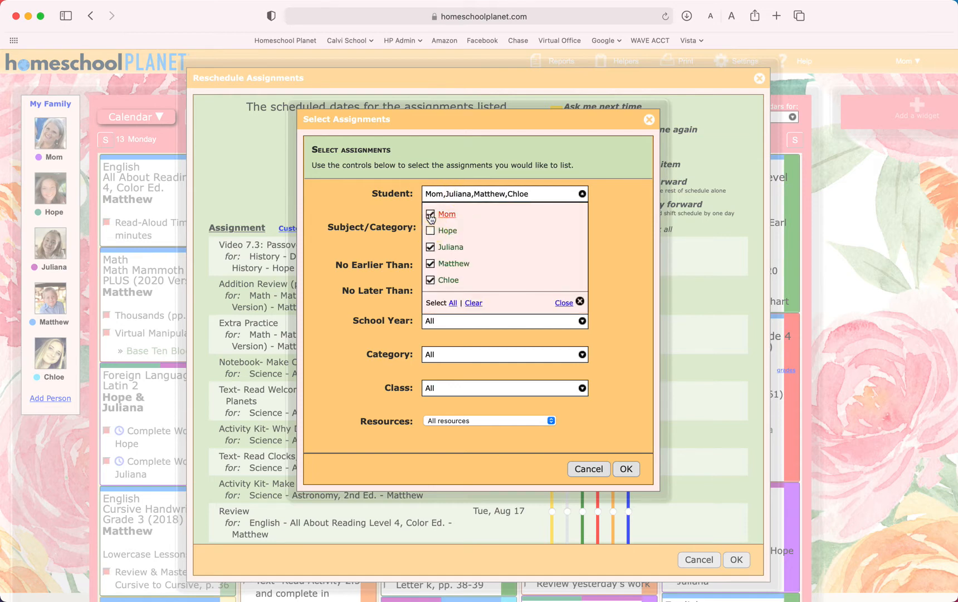
left_click(430, 214)
left_click(430, 264)
left_click(431, 280)
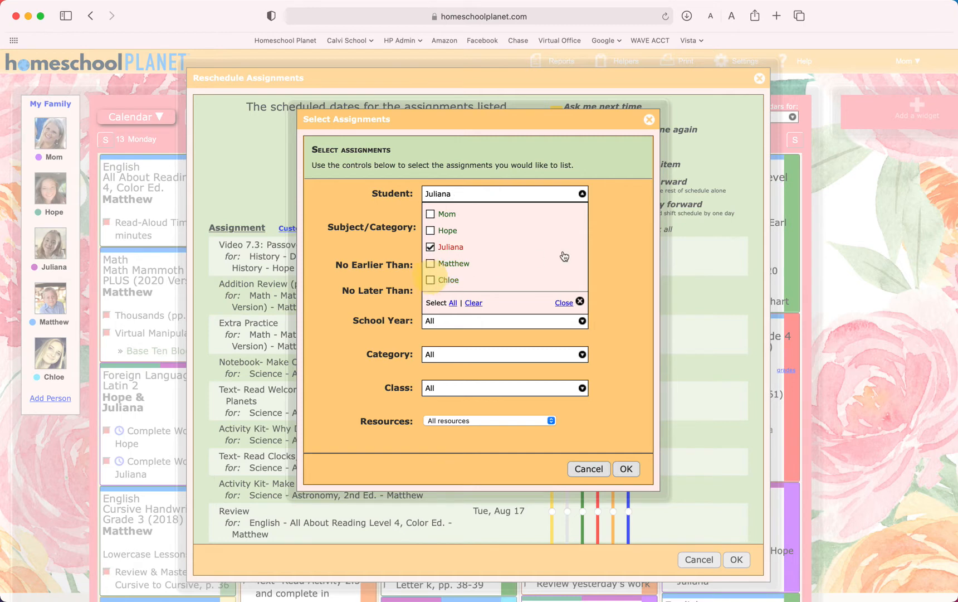
left_click(613, 227)
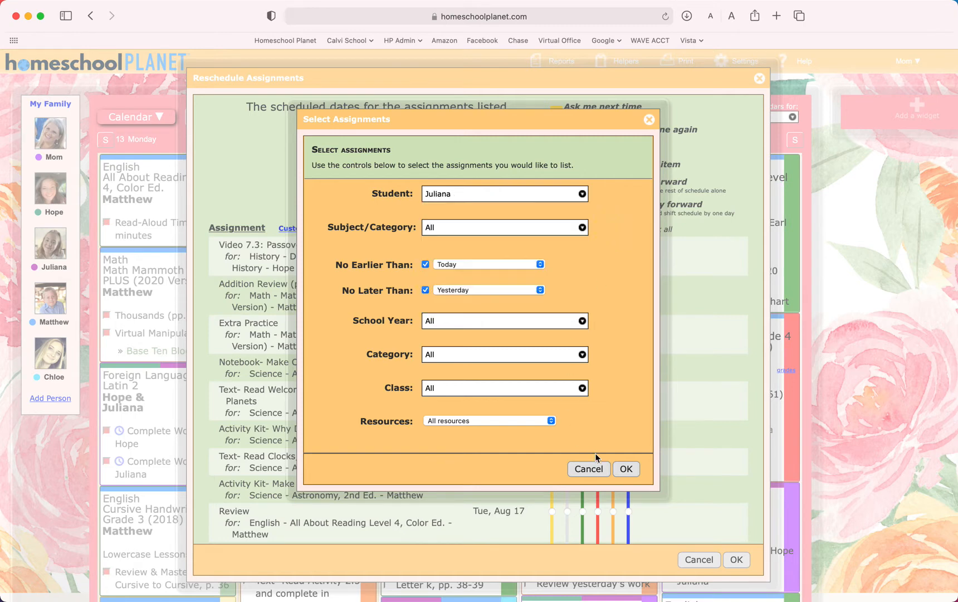
left_click(626, 469)
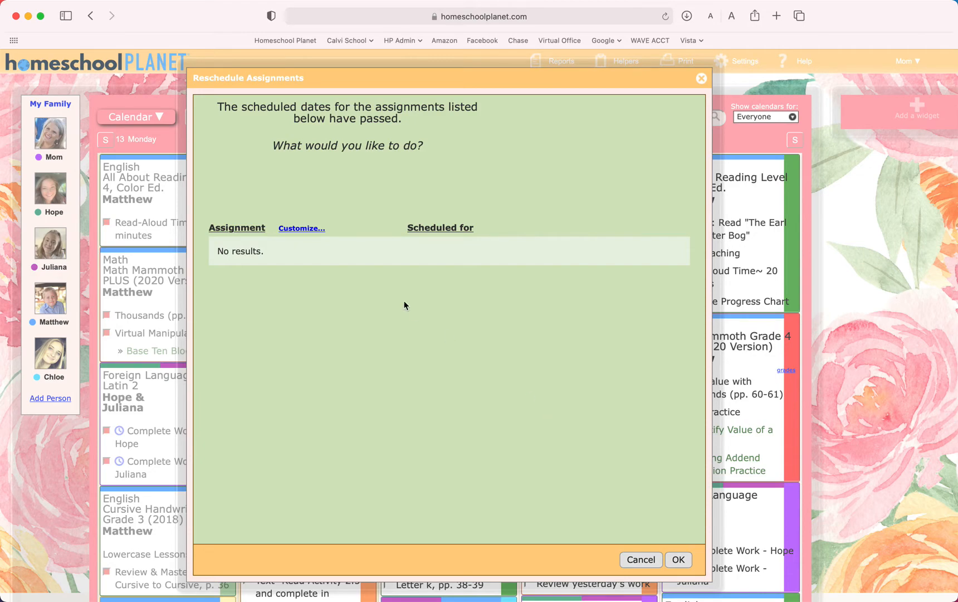
- Customize the assignment list again and limit the Student filter to the fourth family member only
left_click(309, 229)
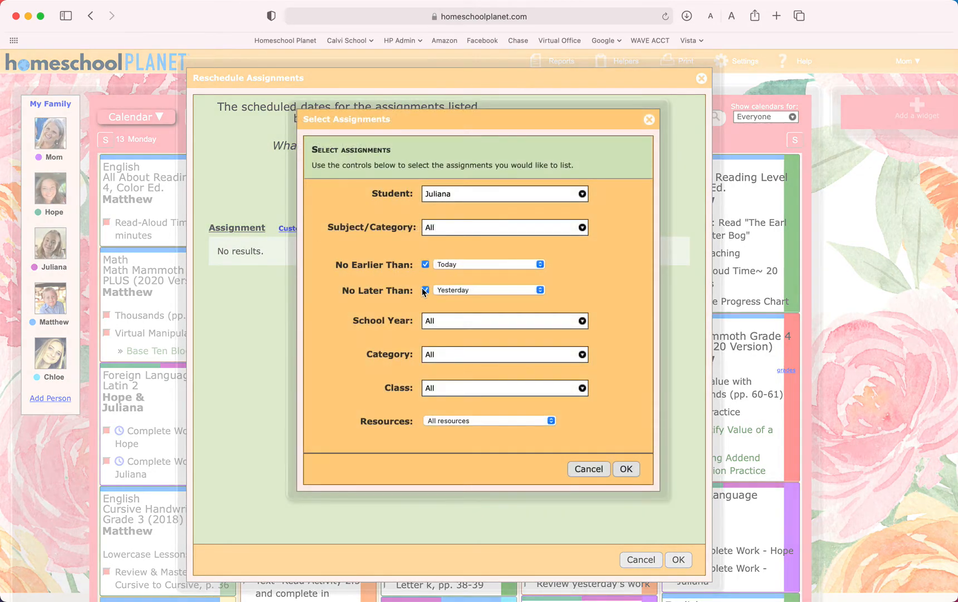
left_click(438, 200)
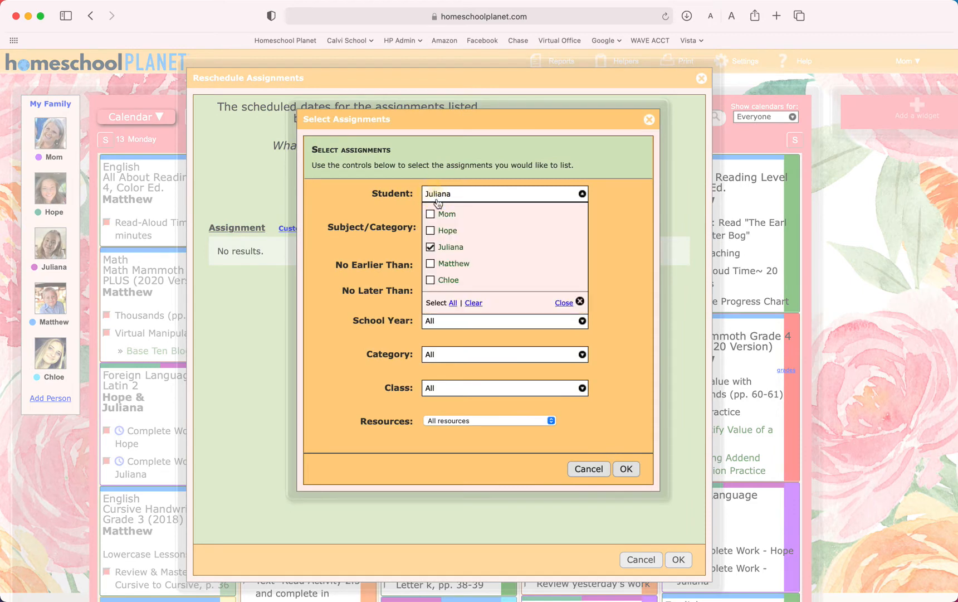
left_click(444, 248)
left_click(450, 302)
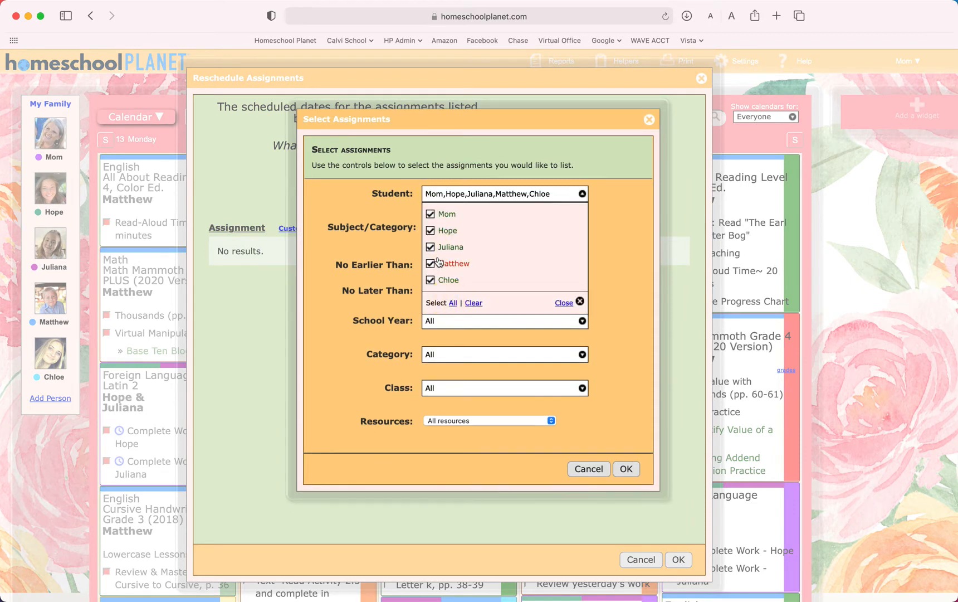
left_click(431, 280)
left_click(430, 247)
left_click(430, 230)
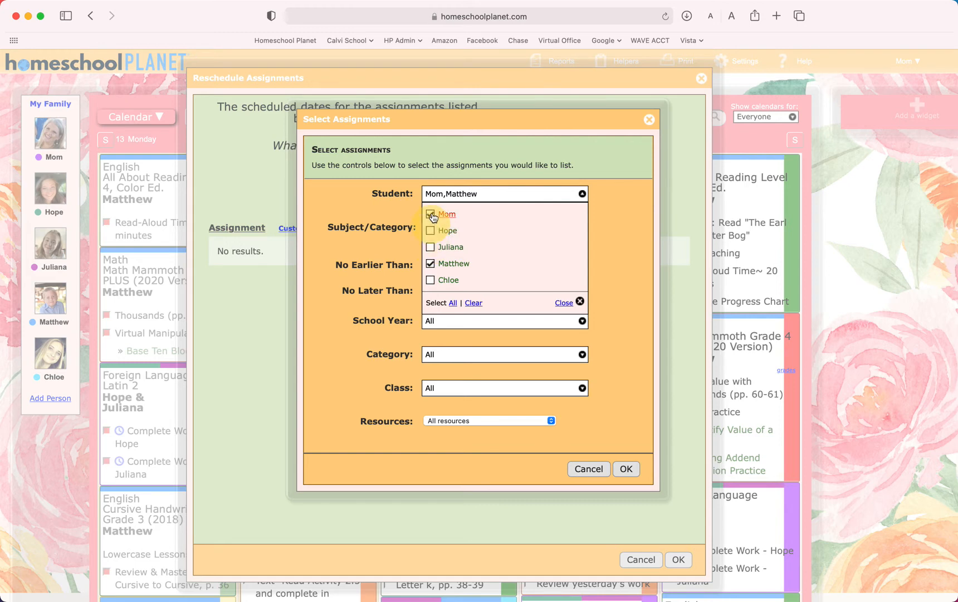
left_click(430, 214)
left_click(619, 339)
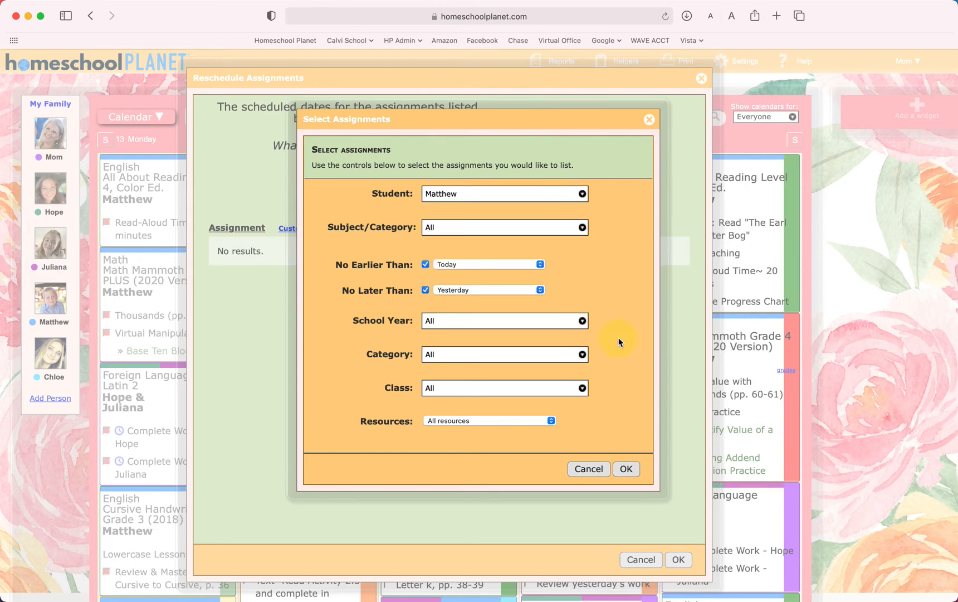
- Set the No Earlier Than limit to Beginning of this month and apply the assignment selection
left_click(458, 265)
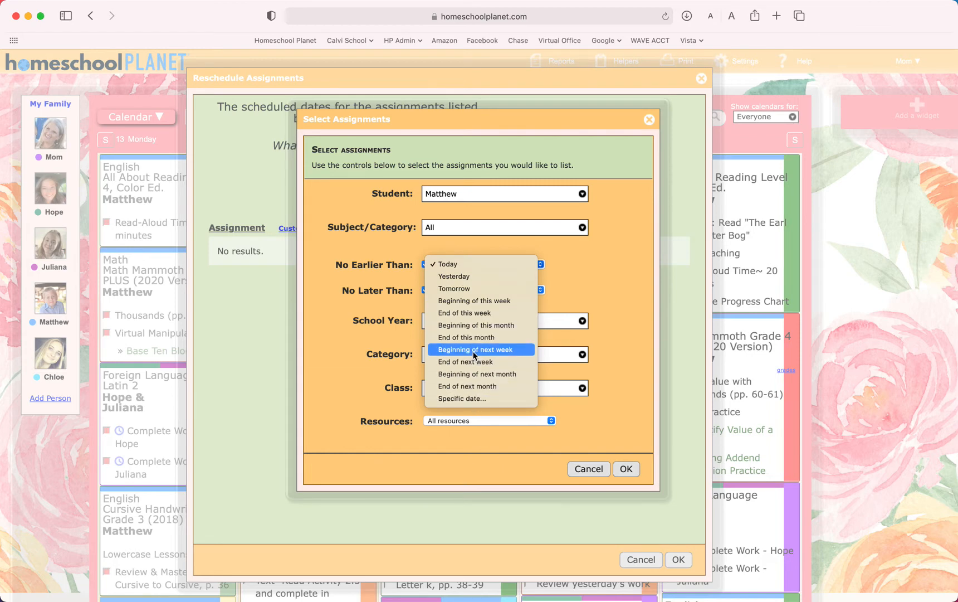
left_click(468, 329)
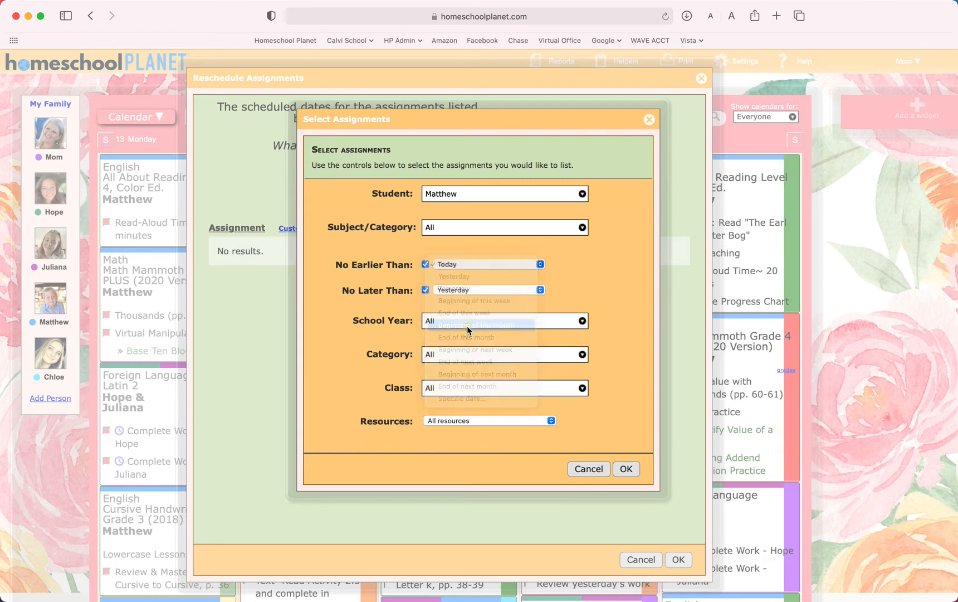
left_click(626, 469)
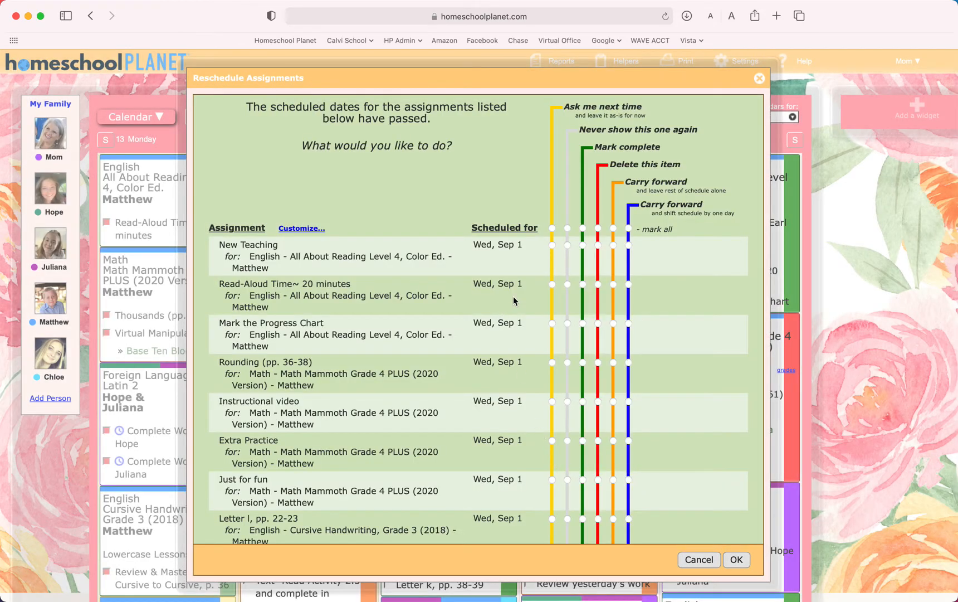
- Look through the filtered overdue assignments and the rescheduling options offered for them
scroll(513, 299, "down", 3)
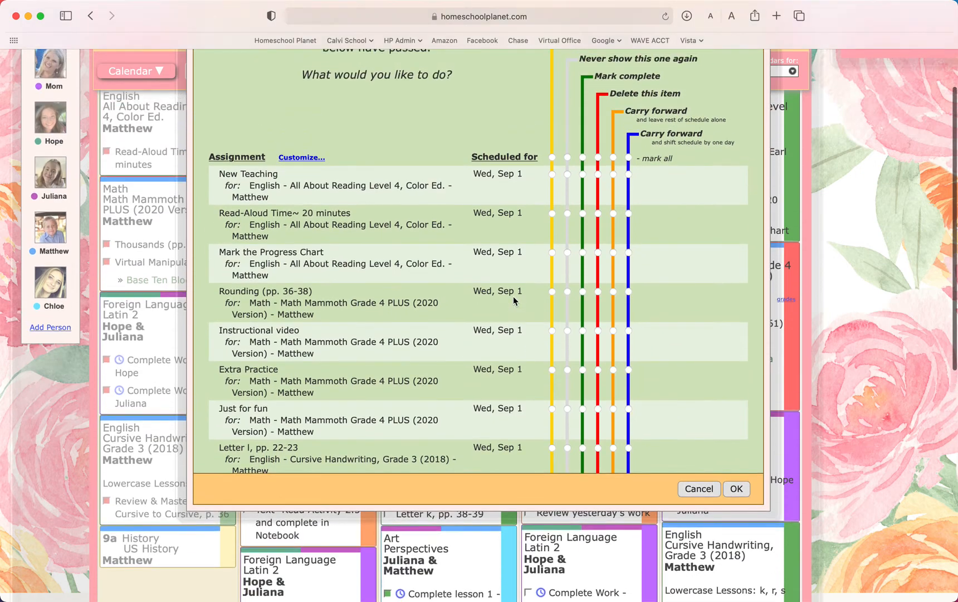
scroll(486, 323, "down", 10)
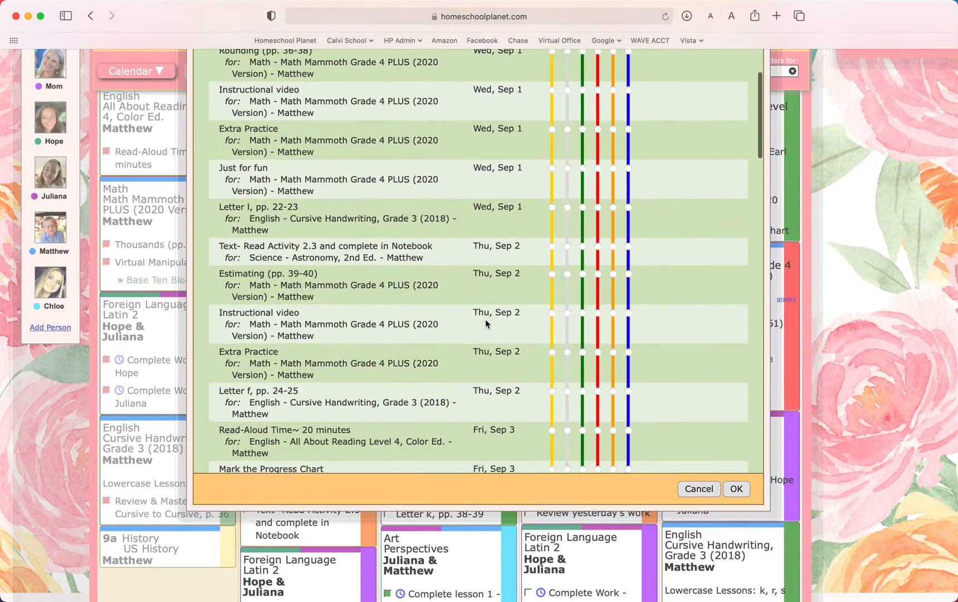
scroll(485, 323, "down", 20)
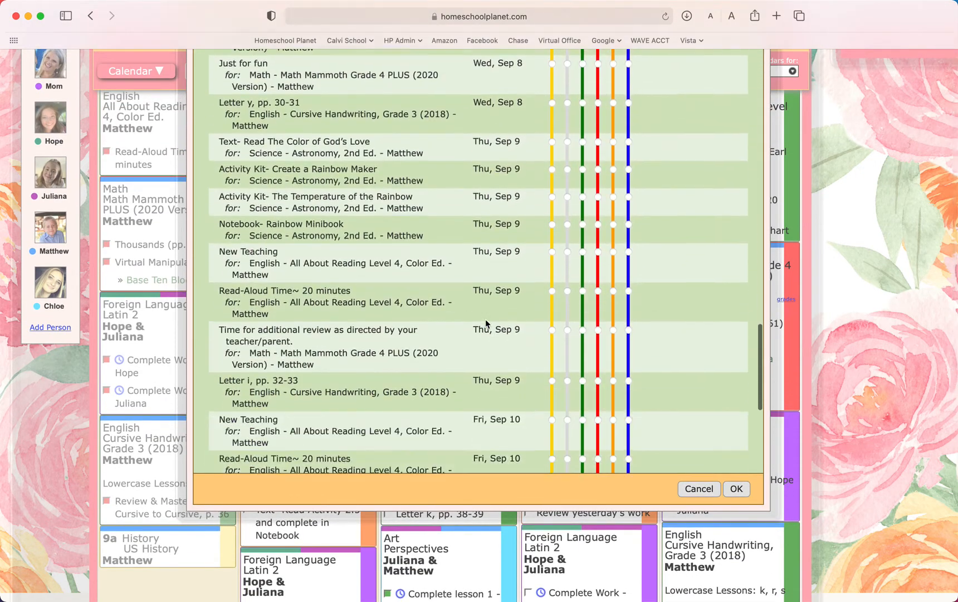
scroll(485, 323, "up", 20)
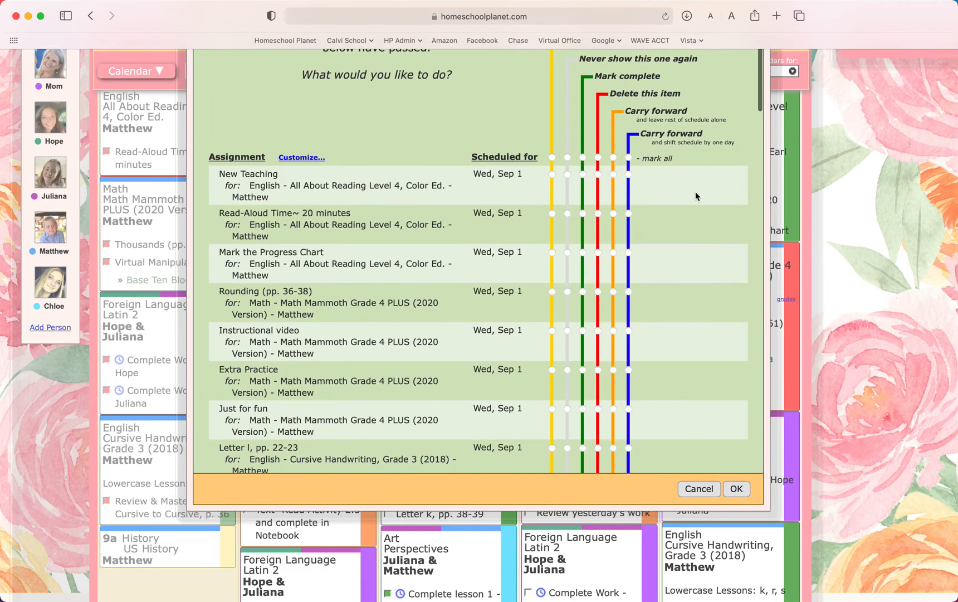
scroll(695, 196, "up", 3)
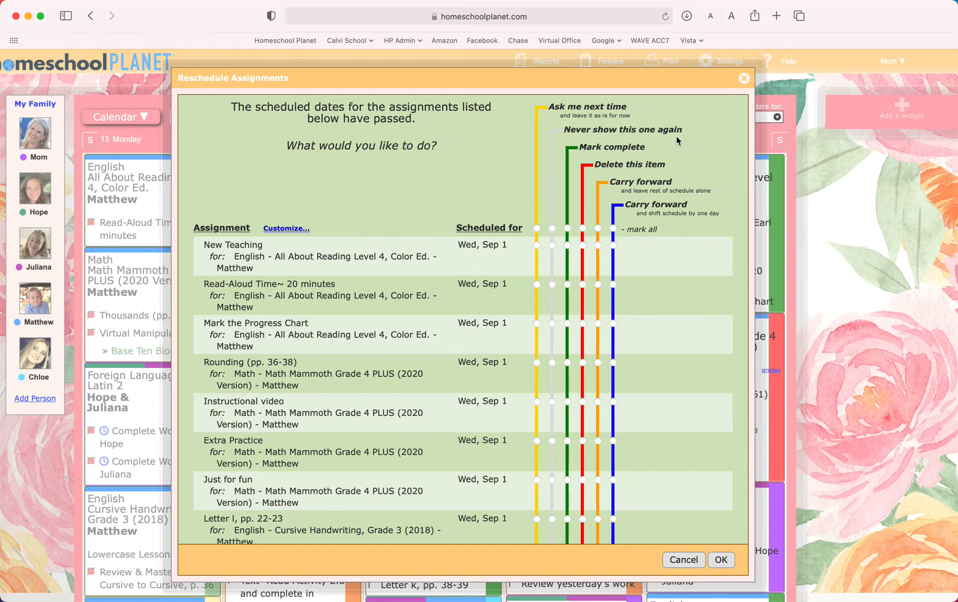
scroll(676, 137, "down", 2)
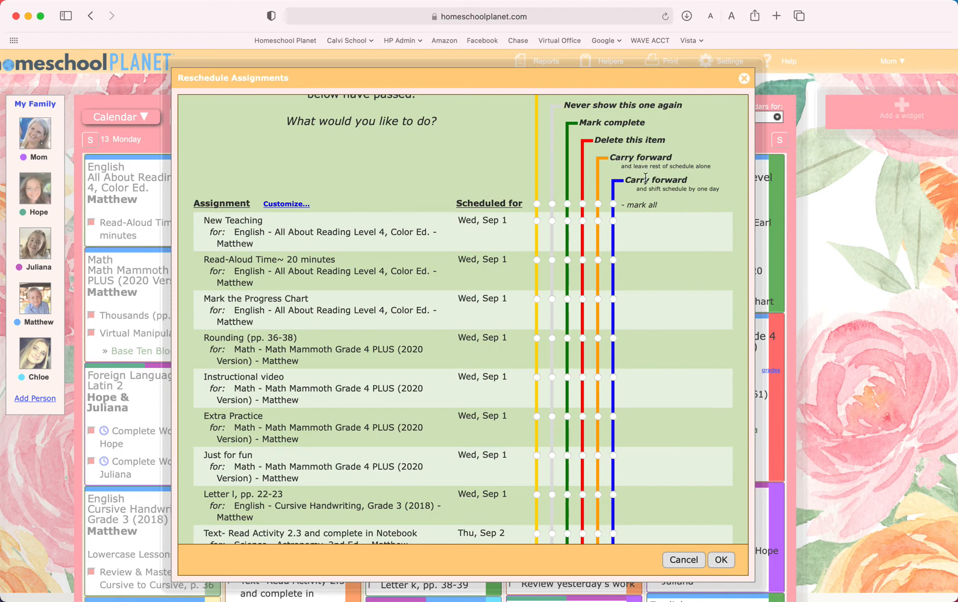
scroll(646, 177, "up", 2)
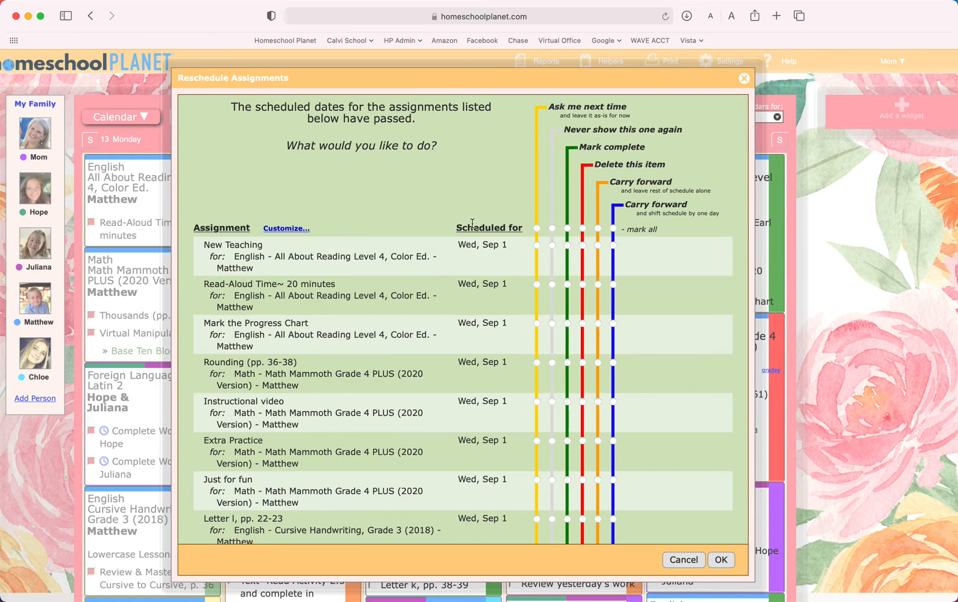
- Try Ask me next time for all listed assignments, and switch them all to Mark complete
left_click(537, 229)
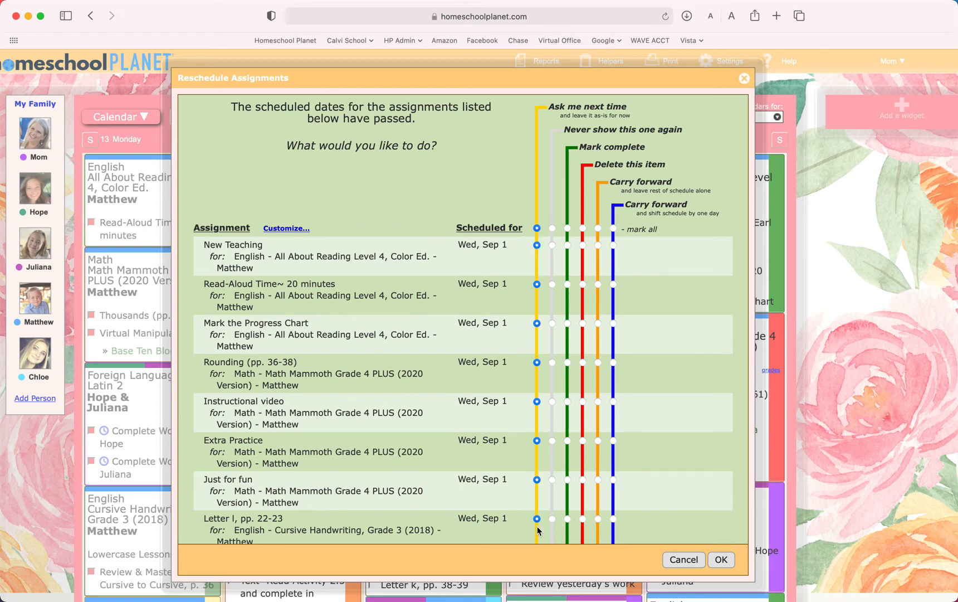
left_click(567, 228)
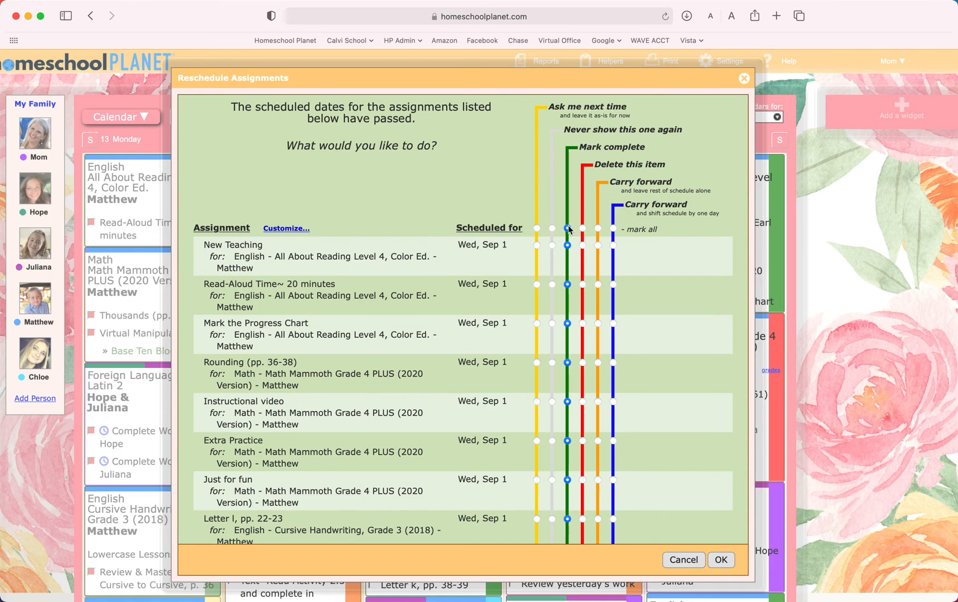
- Set Carry forward and shift schedule for the Sep 1 math Instructional video and Extra Practice and the Sep 2 Estimating, Instructional video and Extra Practice
scroll(569, 310, "down", 2)
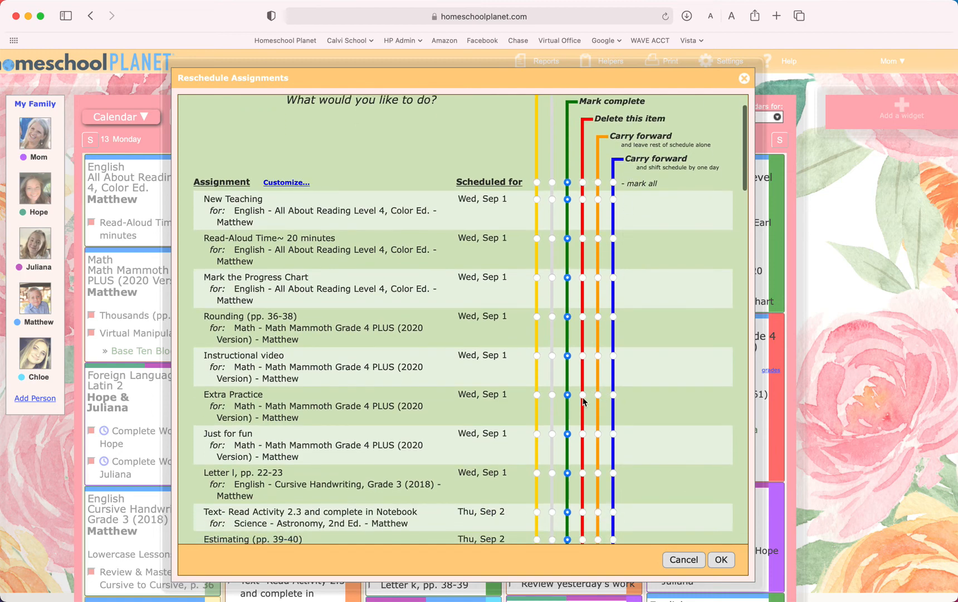
left_click(613, 355)
left_click(613, 395)
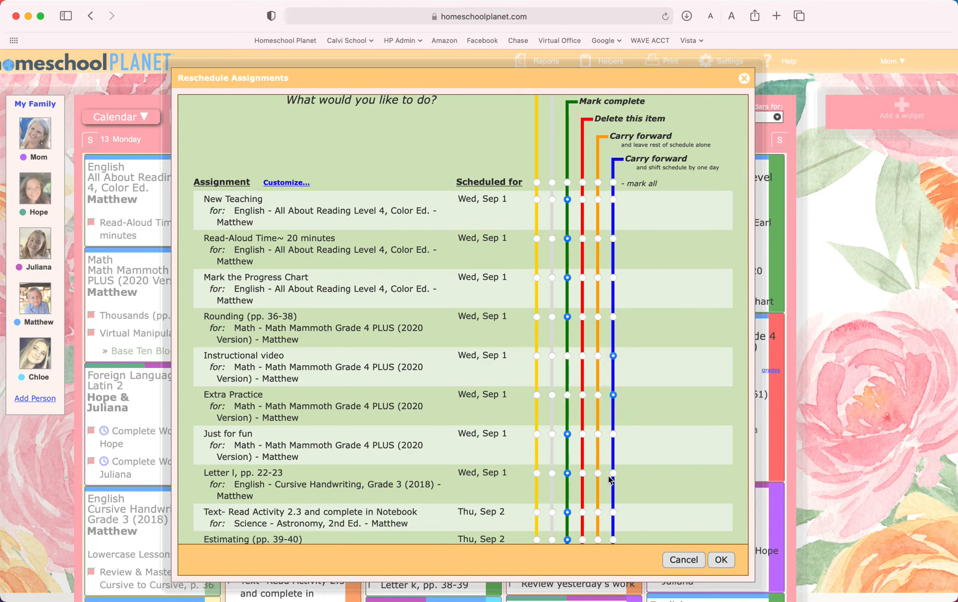
scroll(616, 518, "down", 5)
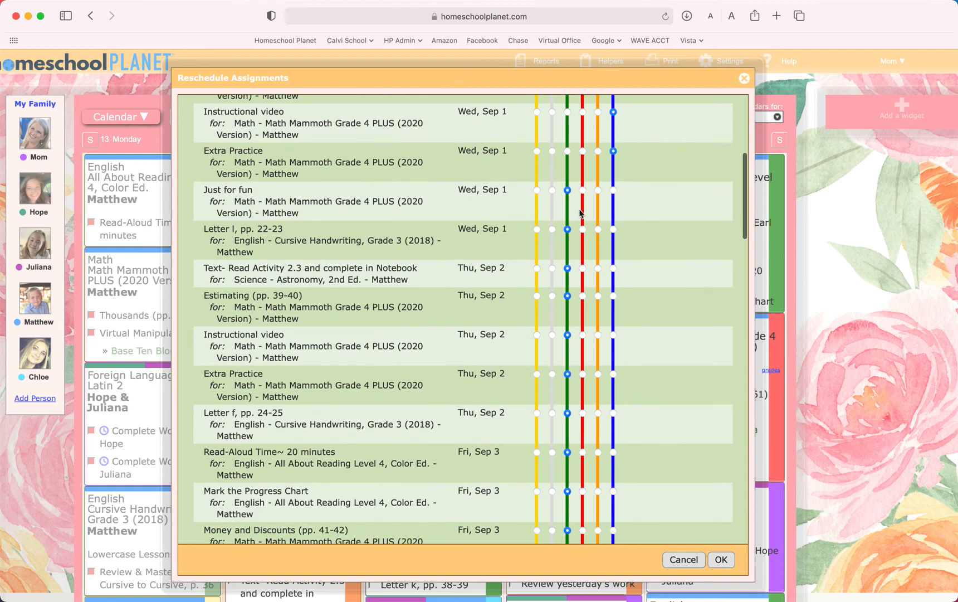
left_click(613, 296)
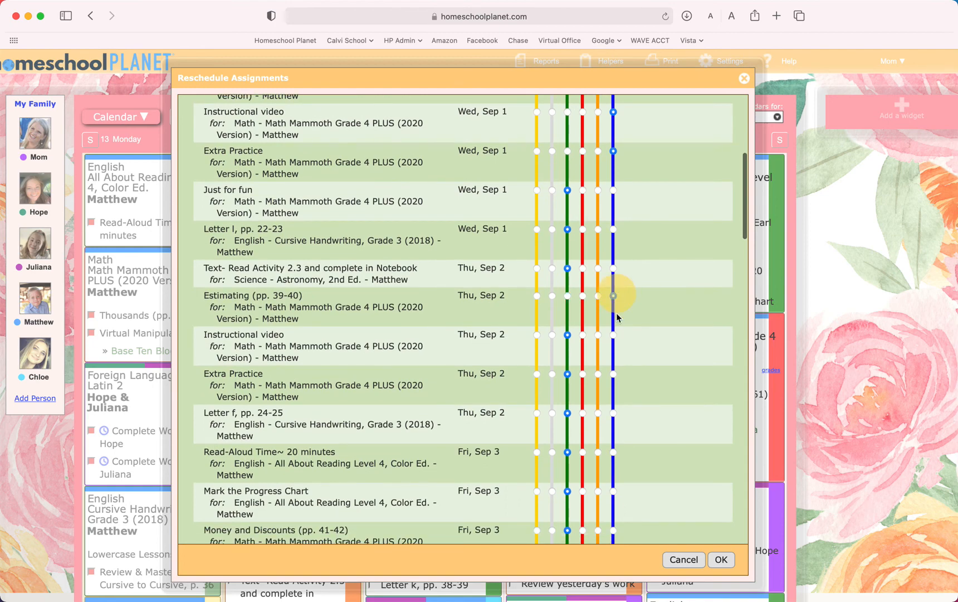
left_click(613, 335)
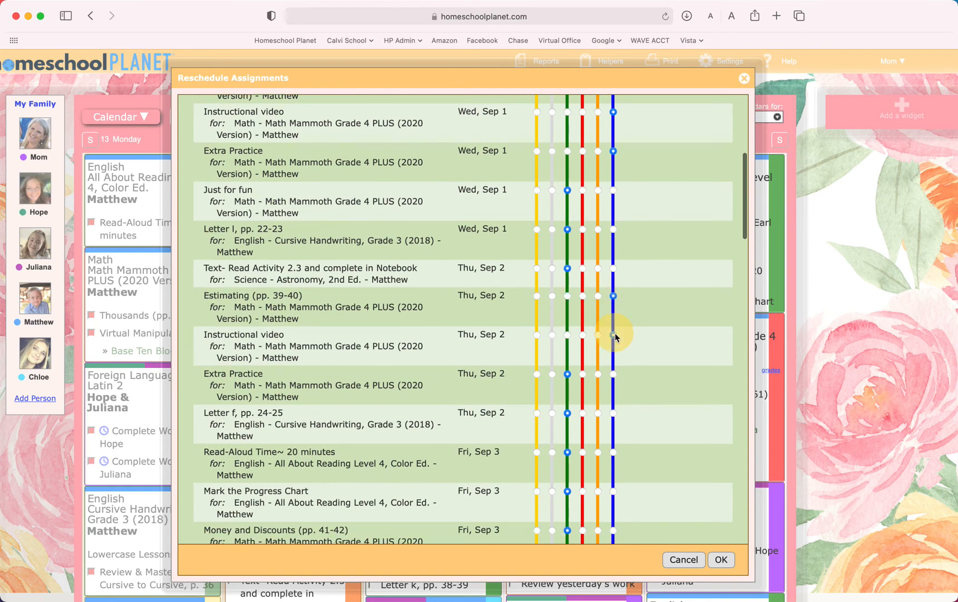
left_click(614, 373)
- Set the Sep 3 Additional practice and Review & Mastery assignments to Carry forward and shift schedule, and confirm the rescheduling
scroll(615, 378, "down", 5)
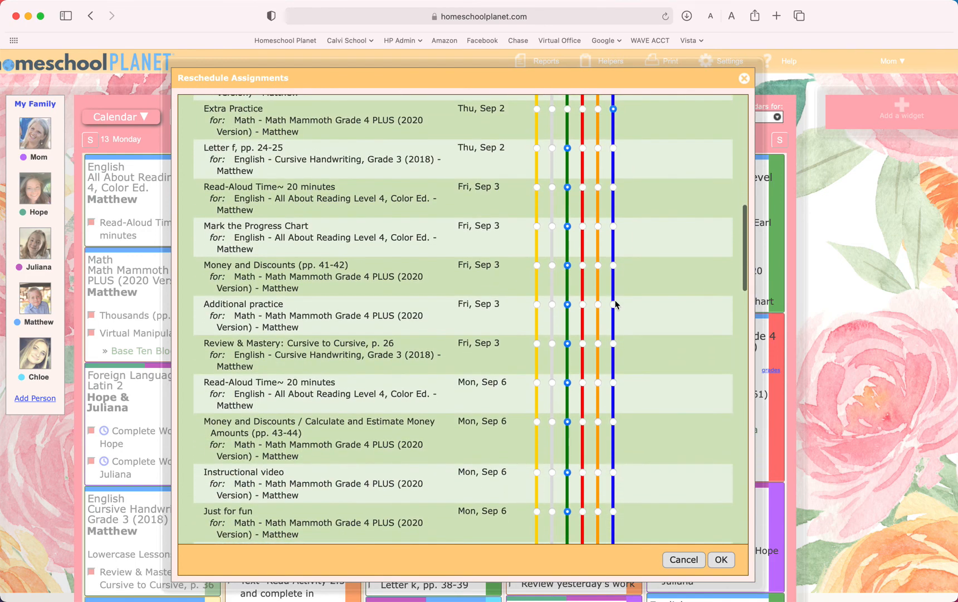
left_click(613, 304)
left_click(613, 343)
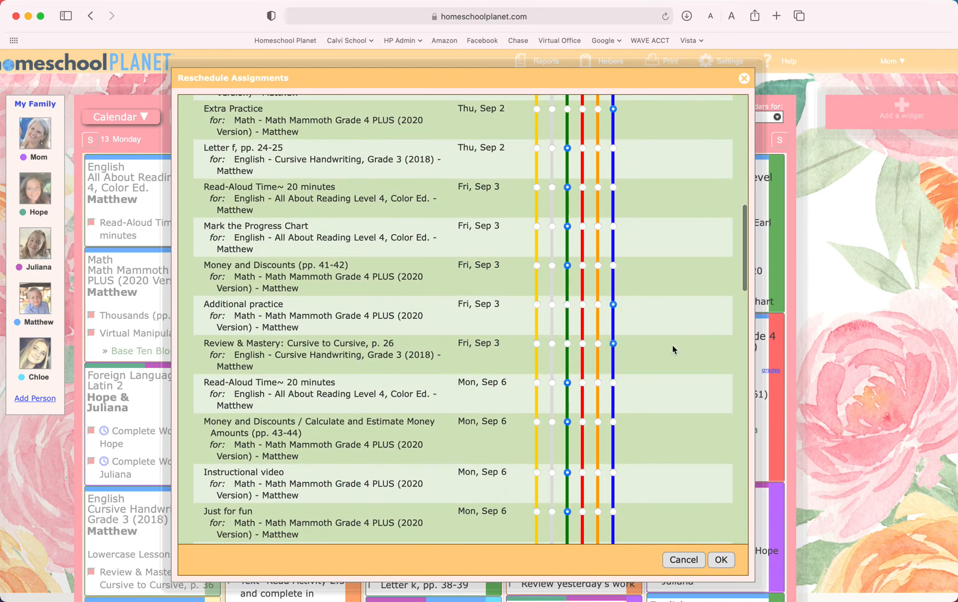
scroll(669, 360, "up", 1)
scroll(668, 359, "up", 10)
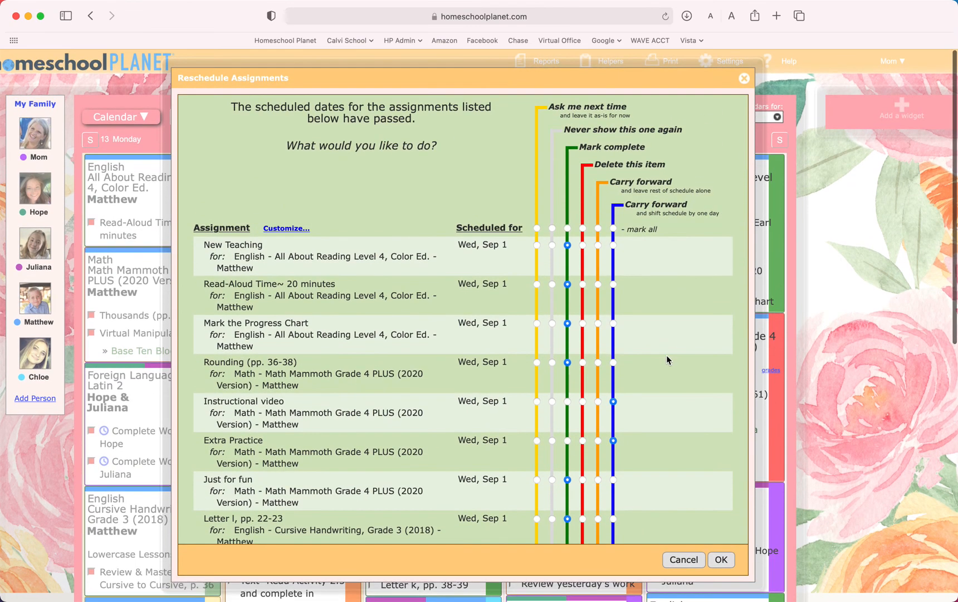
left_click(725, 561)
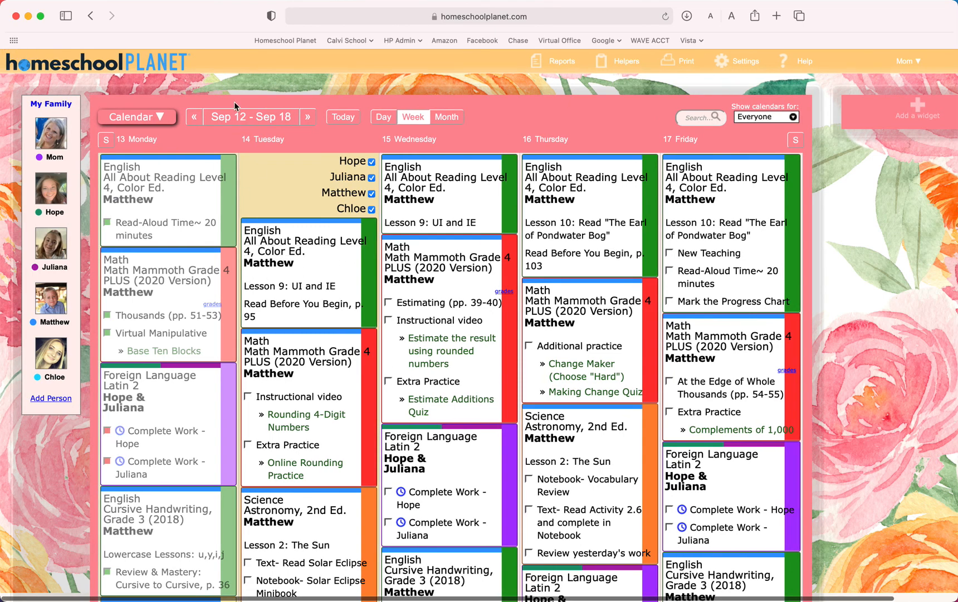
- Check the rescheduled assignments in the Sep 5–11 and Aug 29–Sep 4 calendar weeks, and return to Sep 12–18
left_click(194, 117)
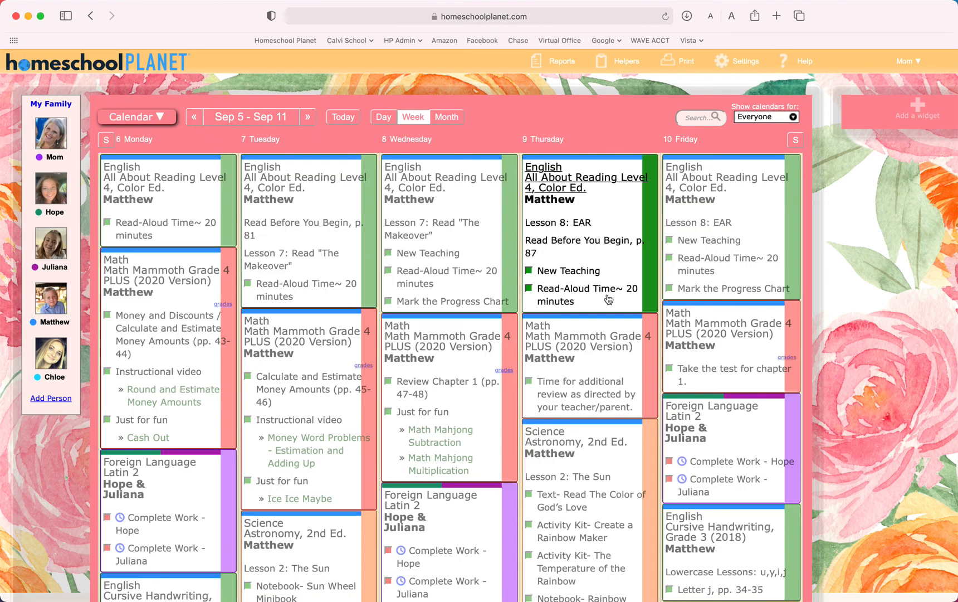
scroll(608, 300, "right", 3)
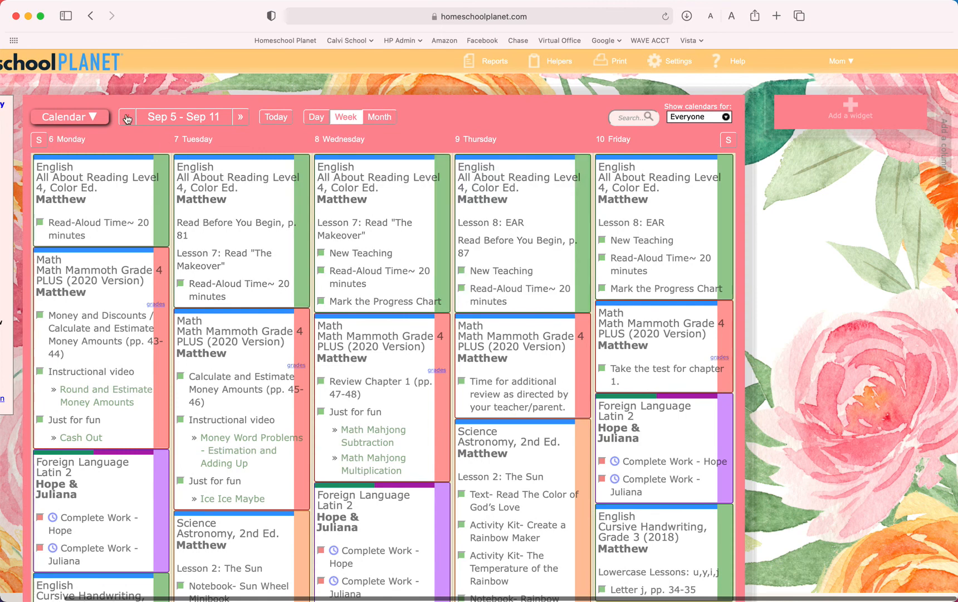
left_click(127, 117)
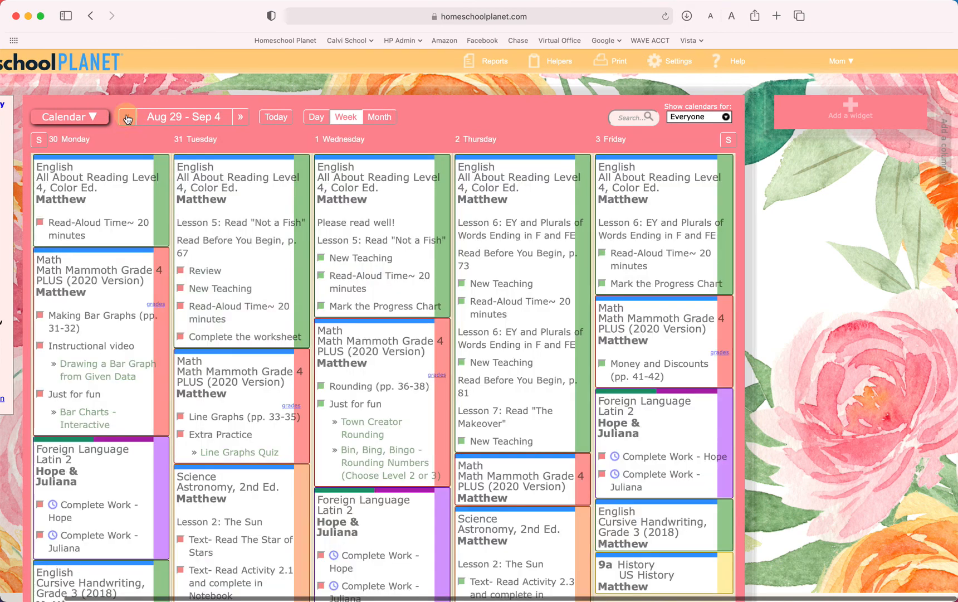
left_click(240, 118)
left_click(240, 117)
scroll(384, 190, "left", 3)
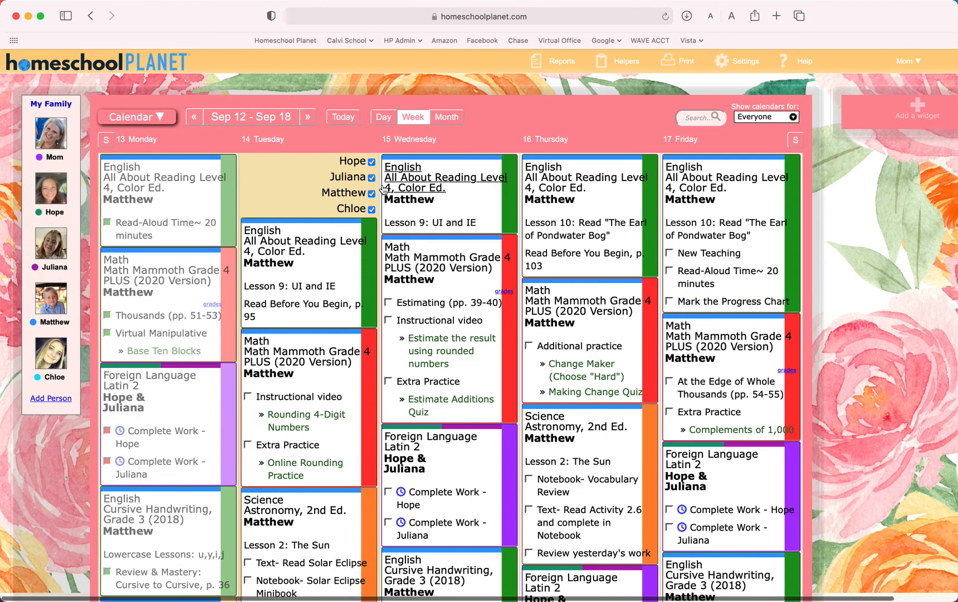